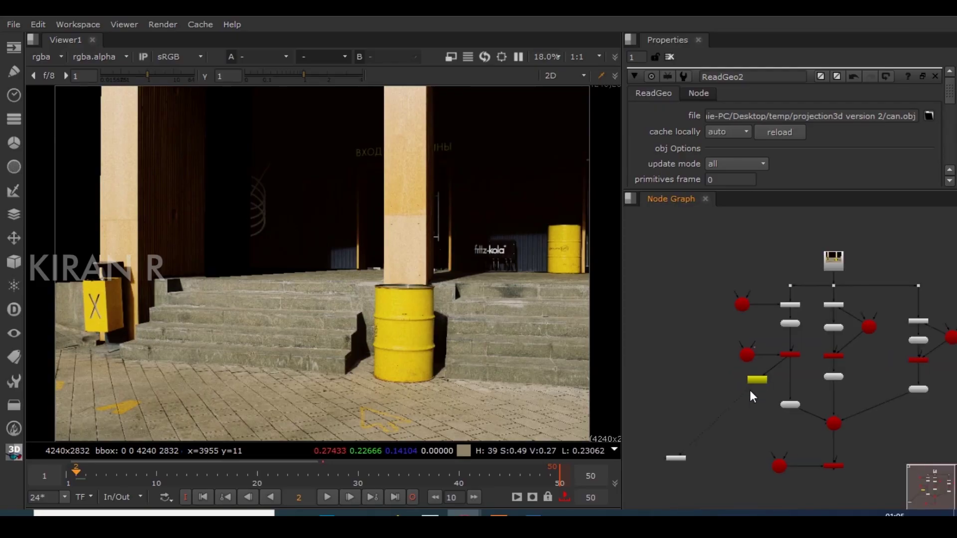
Step: View the source photo full-screen and examine its columns, steps and yellow barrels
drag(821, 274, 833, 259)
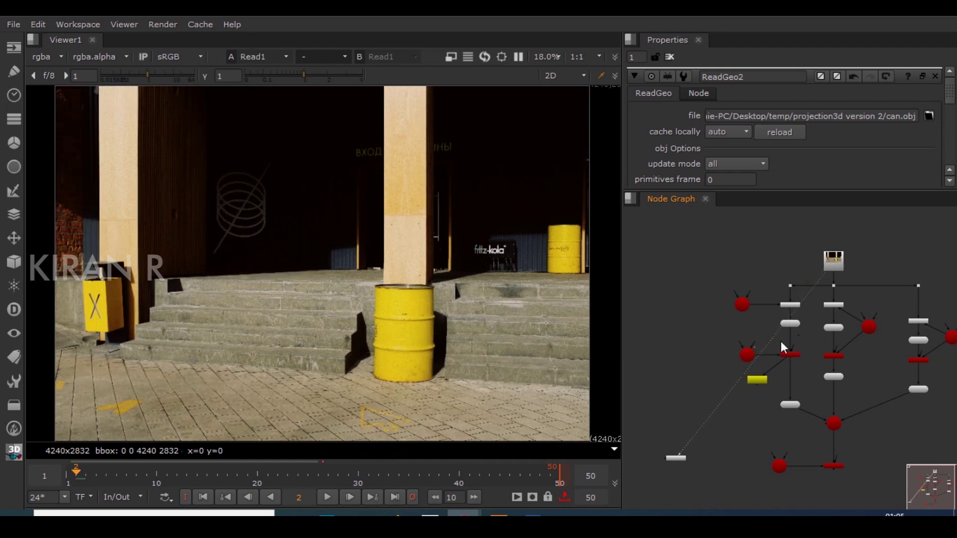
scroll(377, 218, down, 3)
scroll(385, 297, up, 3)
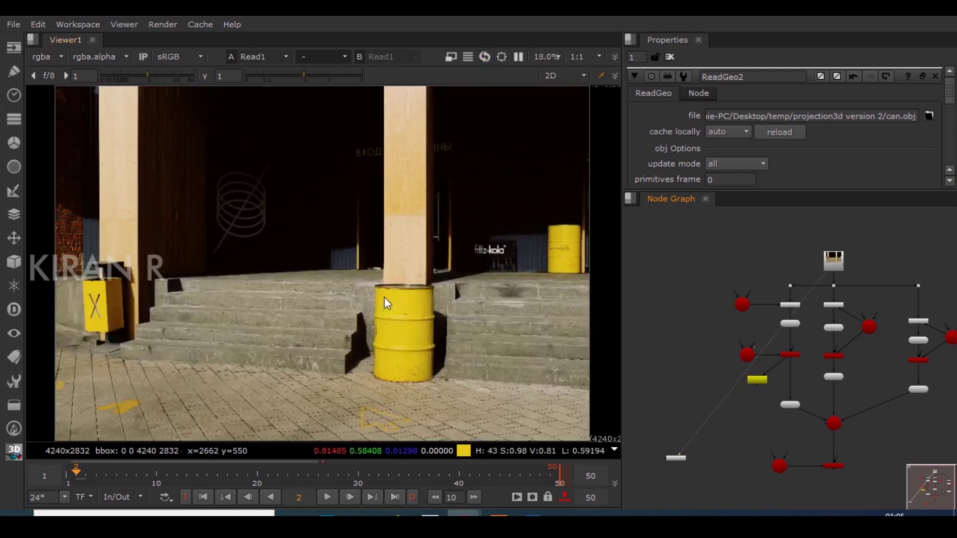
key(space)
scroll(420, 269, down, 2)
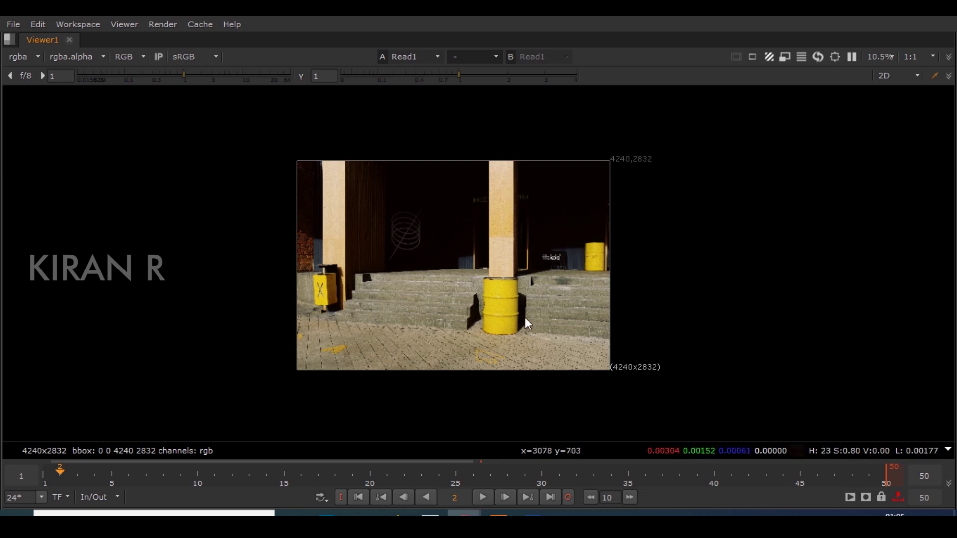
scroll(528, 282, up, 2)
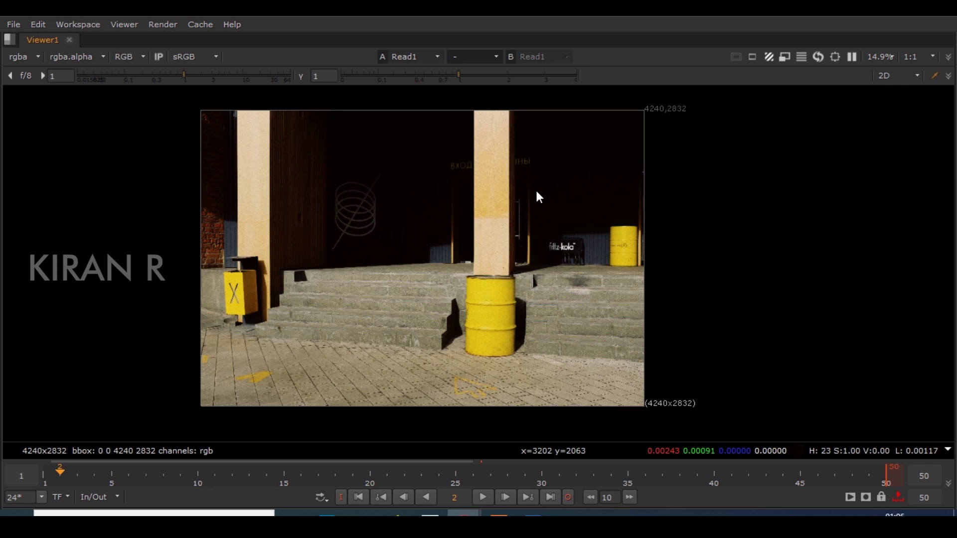
middle_drag(401, 249, 462, 251)
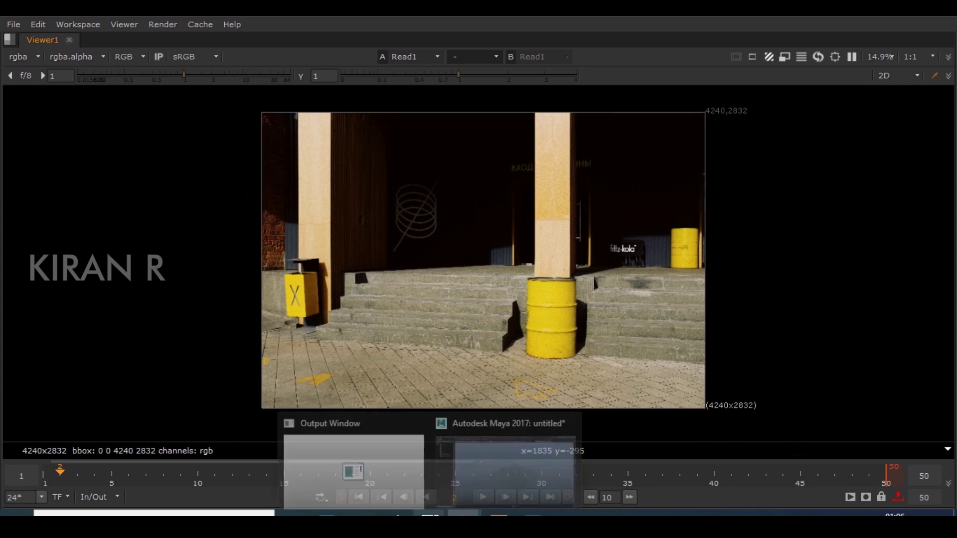
Step: Switch to the untitled scene in Autodesk Maya 2017
click(453, 500)
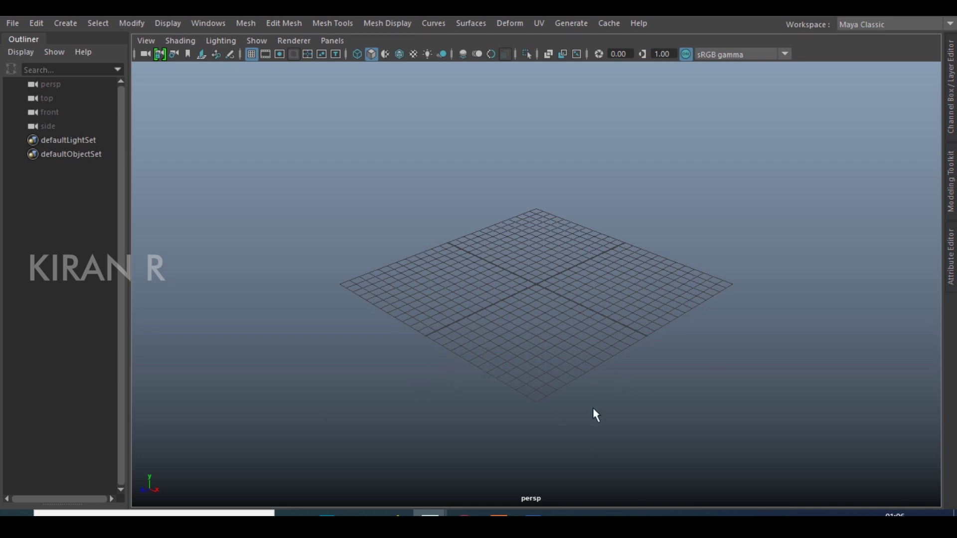
mouse_move(464, 514)
click(540, 459)
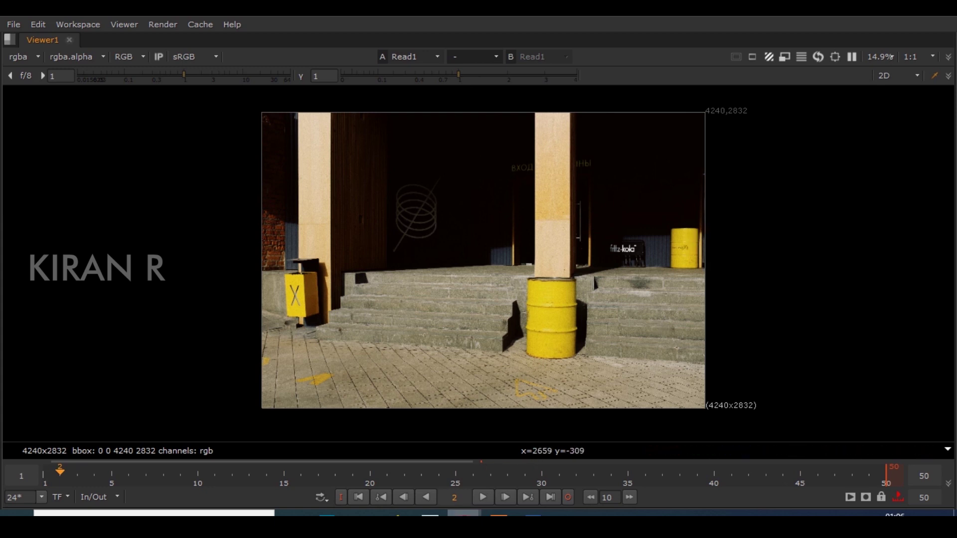
click(430, 514)
click(504, 491)
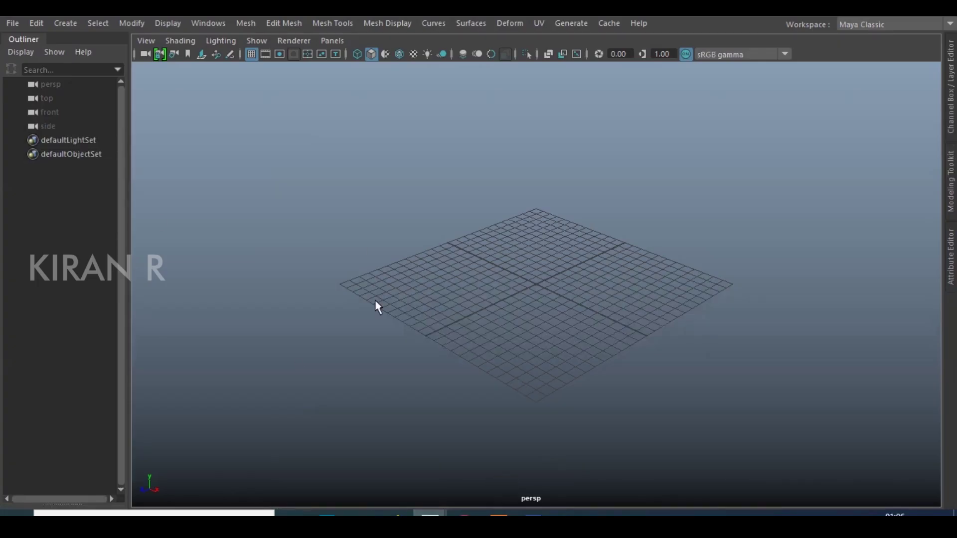
Step: Create a basic Camera without aim or up controls in the empty scene
click(68, 23)
click(536, 249)
click(447, 262)
alt+drag(445, 381, 499, 319)
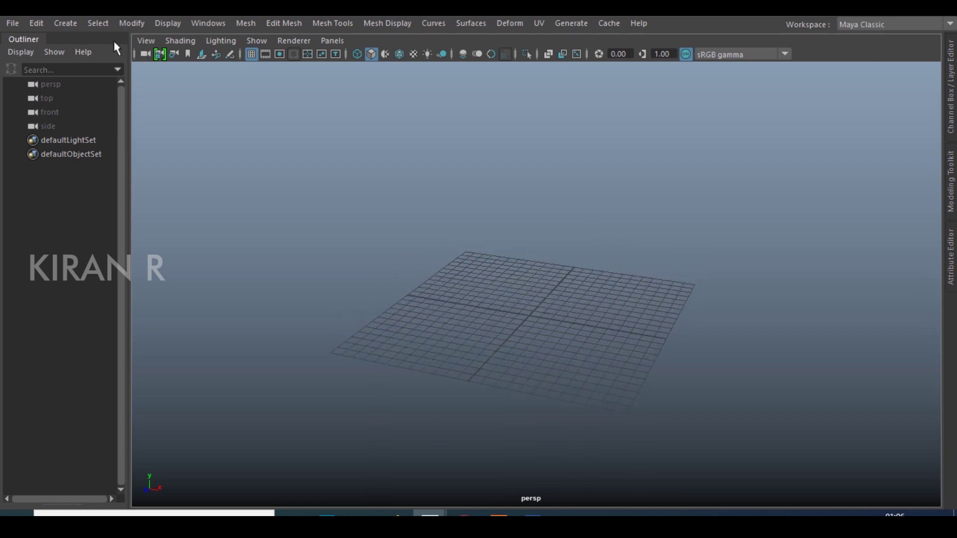
click(69, 22)
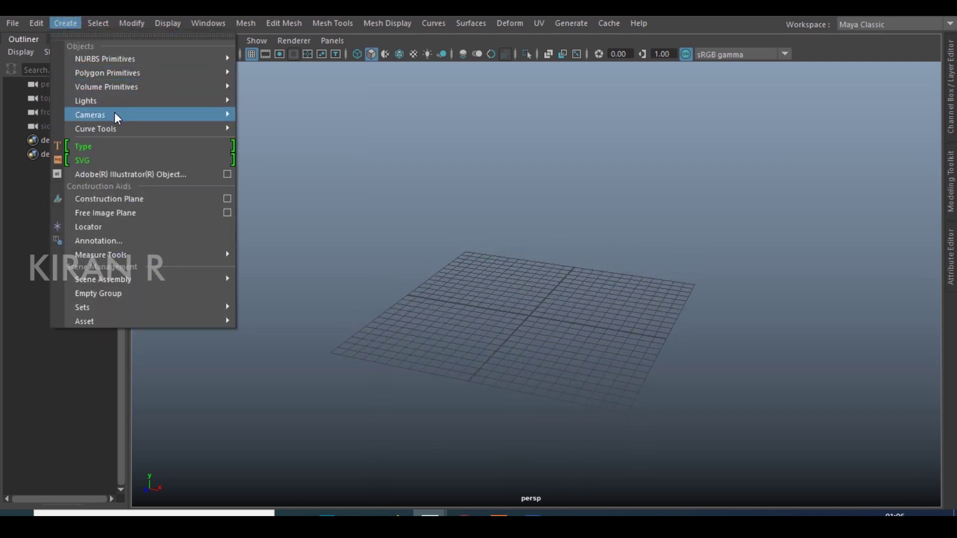
mouse_move(190, 128)
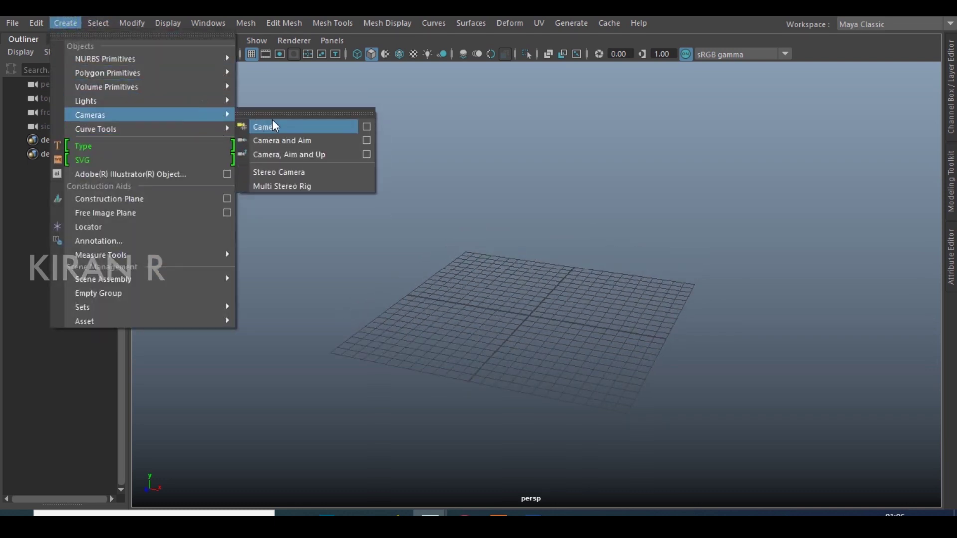
click(279, 130)
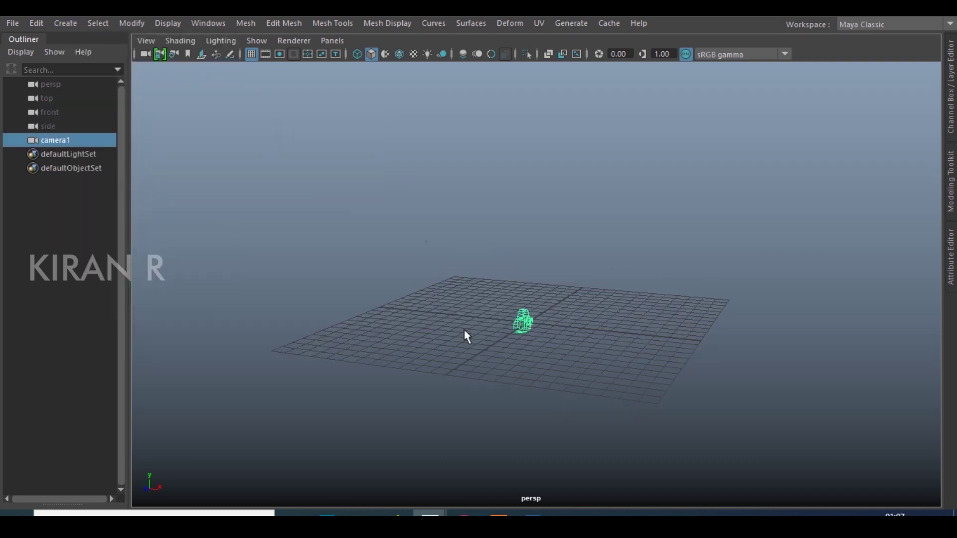
Step: Add an image plane to the new camera and load the photo image23.jpg into it
click(487, 348)
drag(478, 272, 782, 320)
click(952, 272)
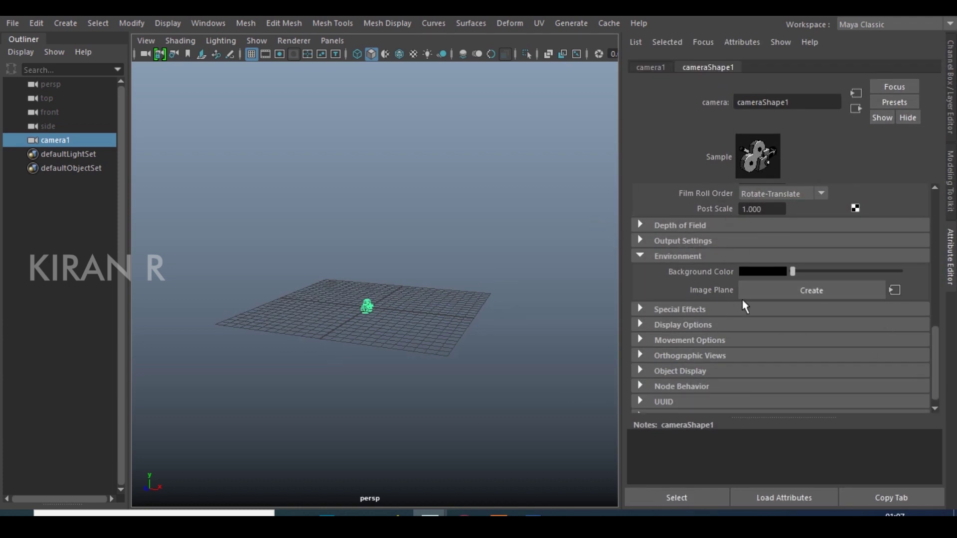
click(765, 290)
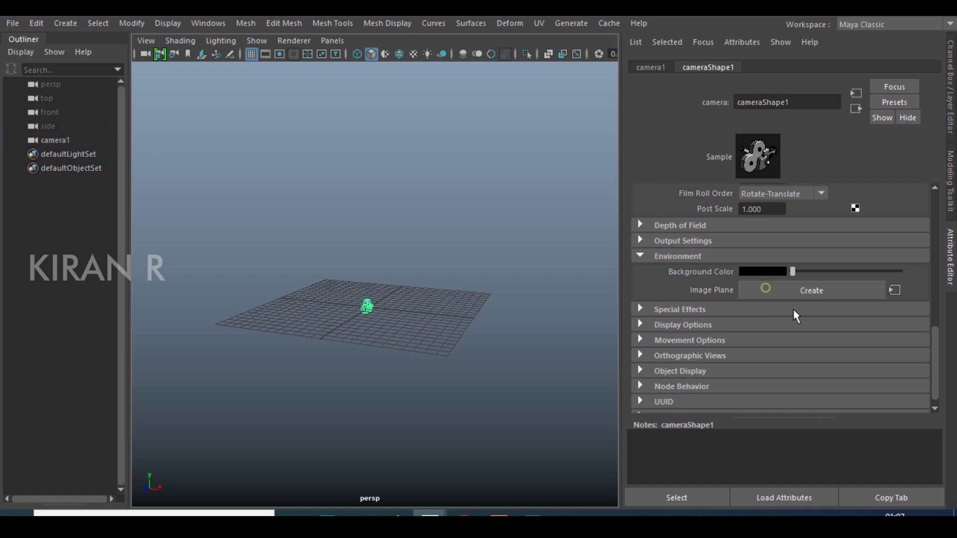
scroll(352, 374, down, 3)
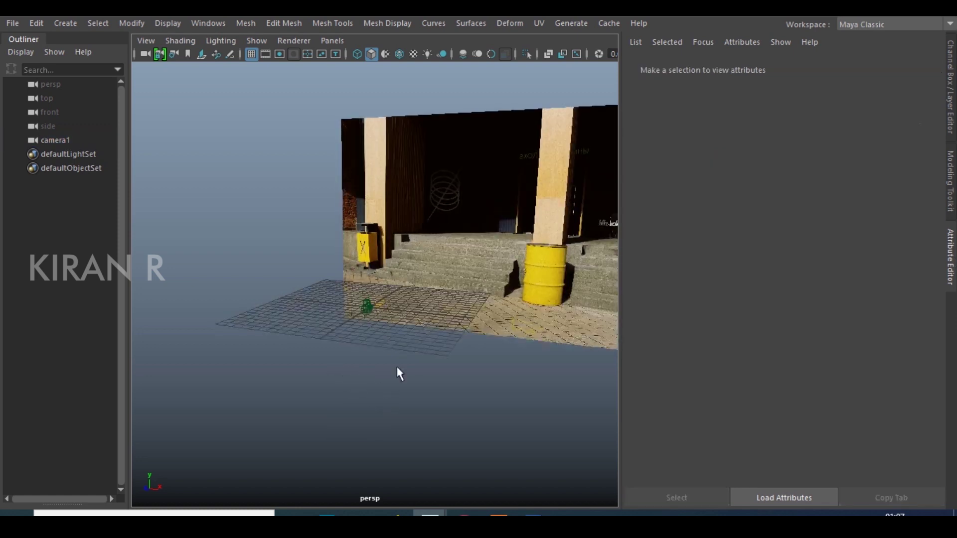
scroll(397, 366, down, 3)
scroll(394, 370, up, 4)
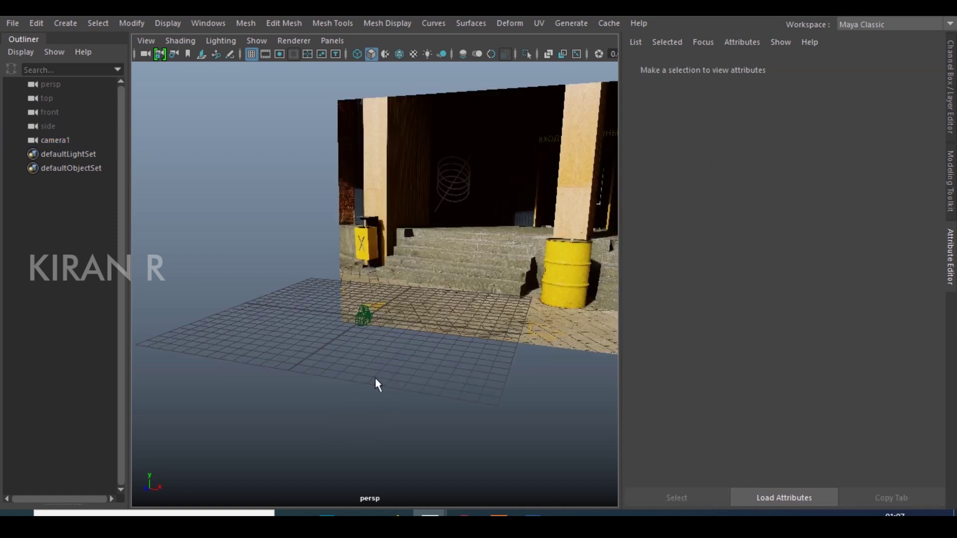
Step: Set the camera's image plane to display only when looking through the camera
alt+drag(328, 393, 256, 406)
drag(319, 256, 434, 401)
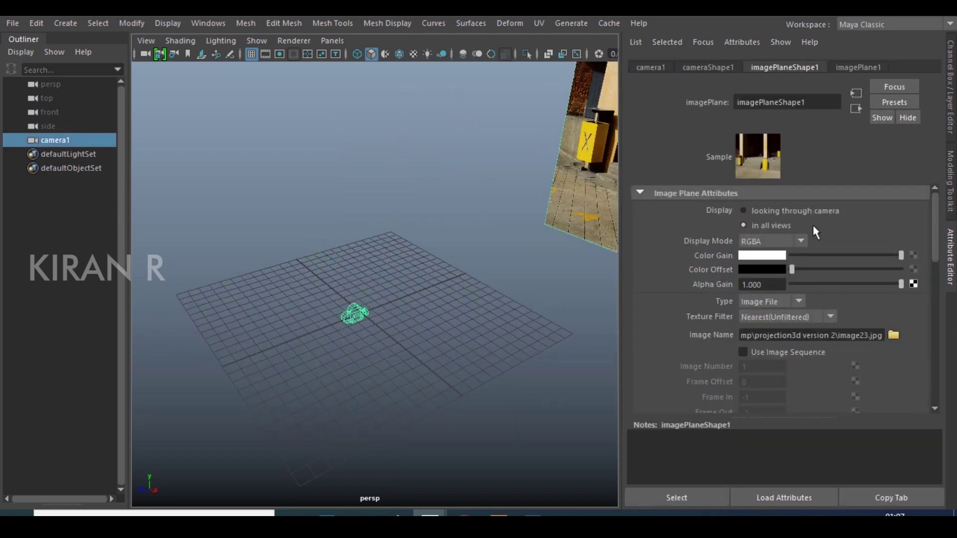
click(777, 212)
scroll(351, 370, down, 2)
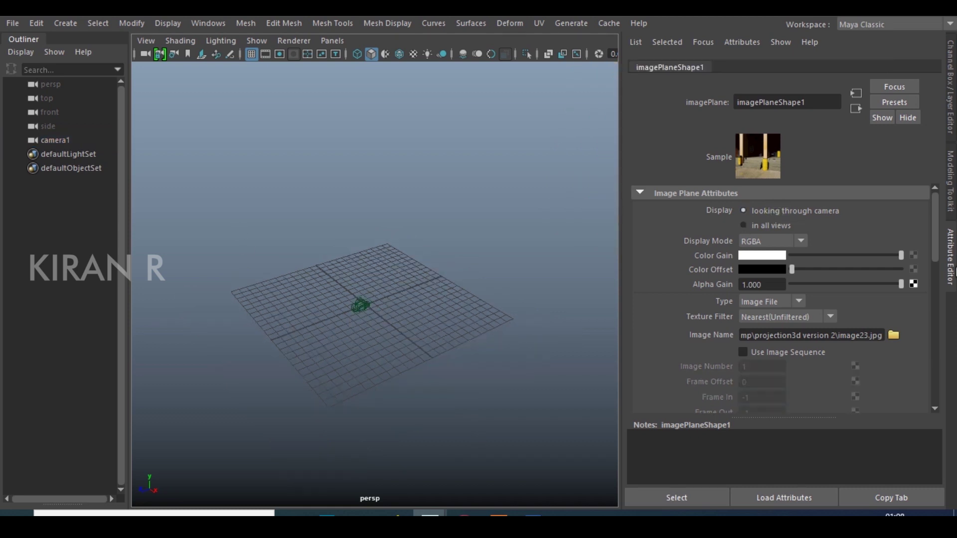
click(952, 261)
alt+drag(453, 345, 391, 321)
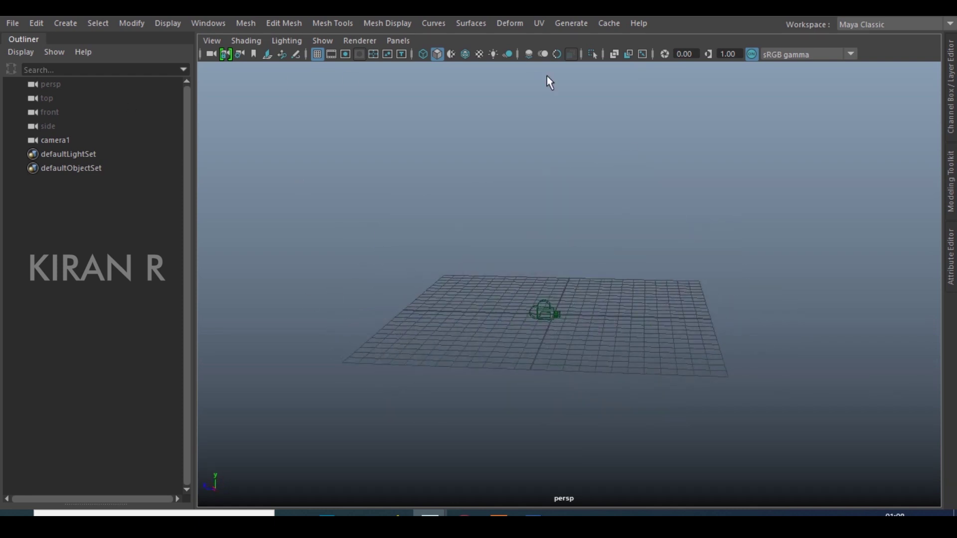
Step: Collapse the Outliner and set up two side-by-side views, one looking through camera1 and one in perspective
click(20, 39)
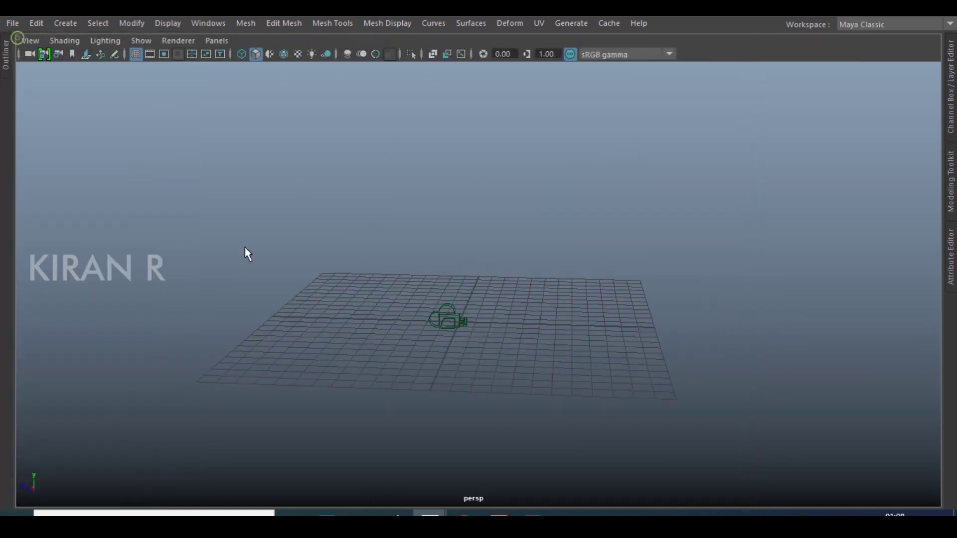
key(ctrl+space)
click(38, 125)
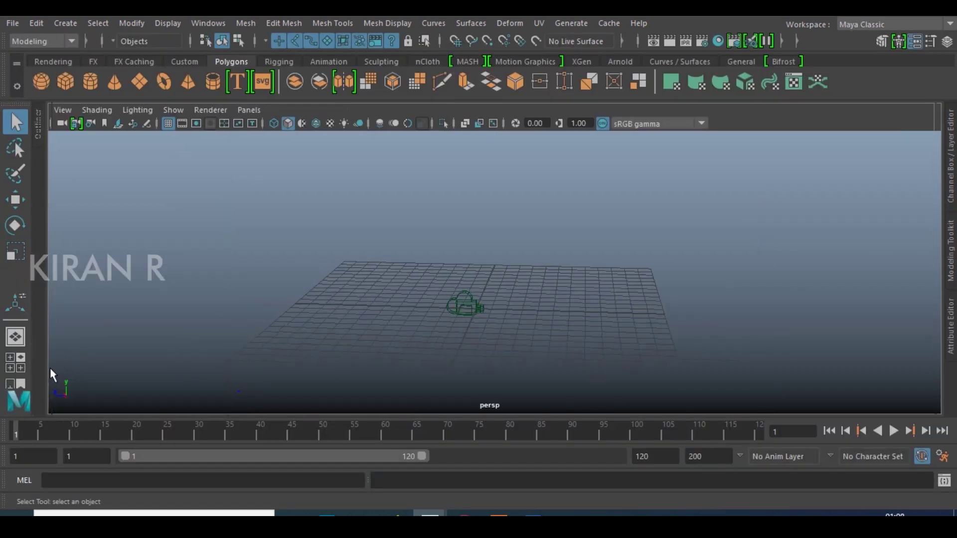
click(16, 387)
click(249, 110)
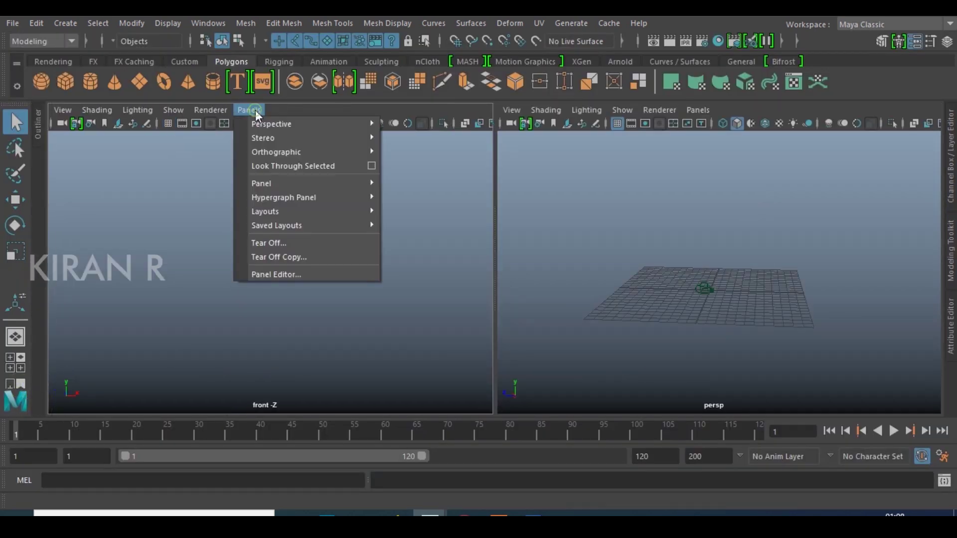
mouse_move(295, 126)
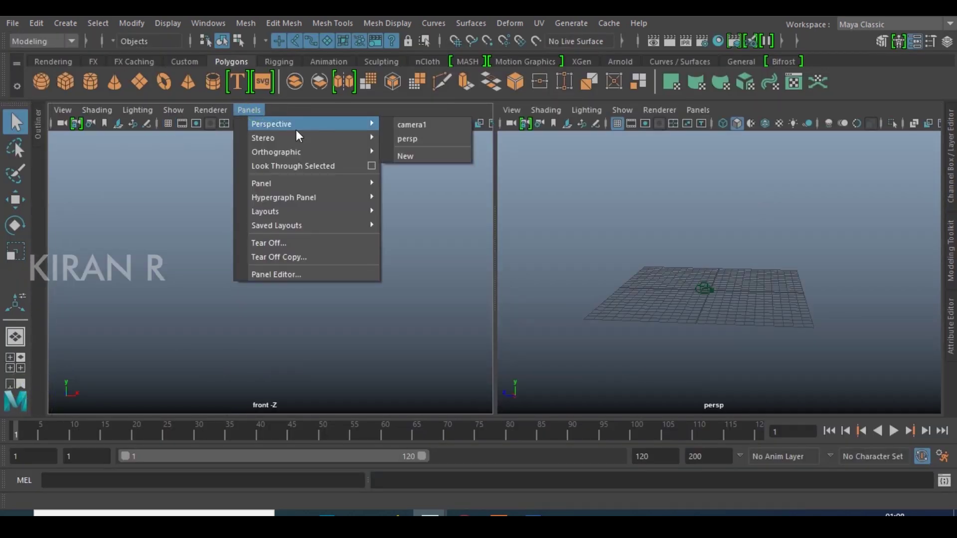
click(412, 125)
key(ctrl+space)
Step: Move the camera backward along its Z axis to the edge of the grid
drag(620, 242, 767, 375)
key(w)
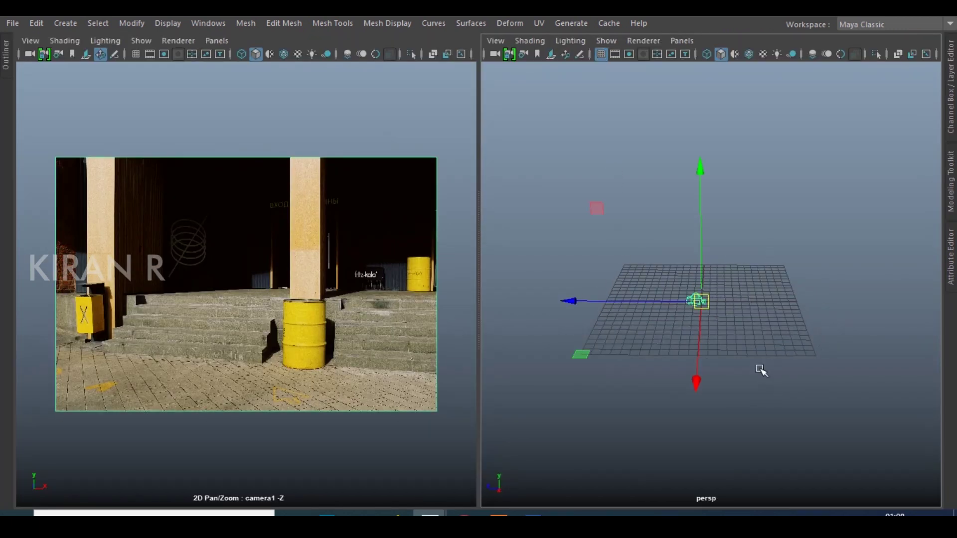
scroll(699, 402, up, 5)
drag(637, 319, 480, 313)
scroll(737, 346, down, 6)
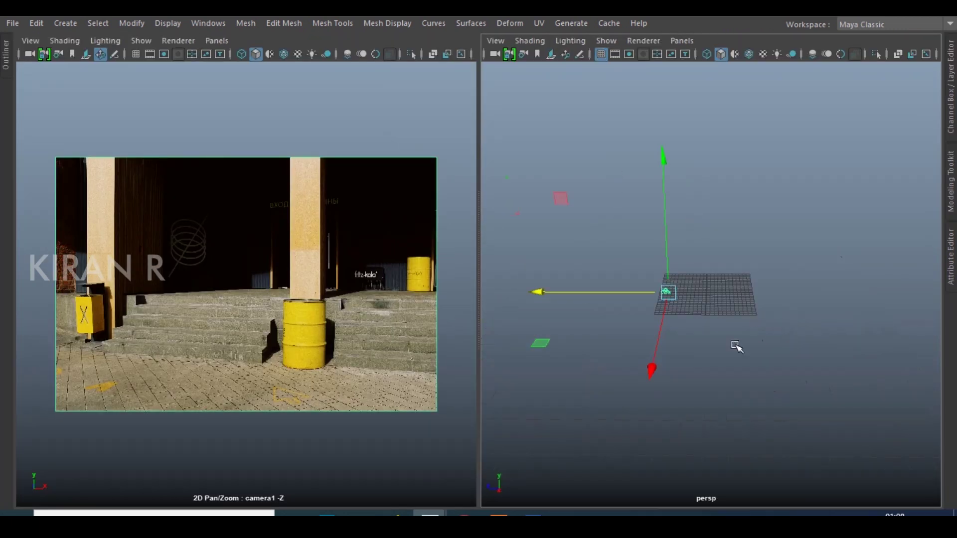
scroll(718, 351, up, 2)
alt+drag(565, 351, 599, 353)
drag(584, 312, 568, 318)
Step: Set the camera's image plane to display in all views
click(951, 254)
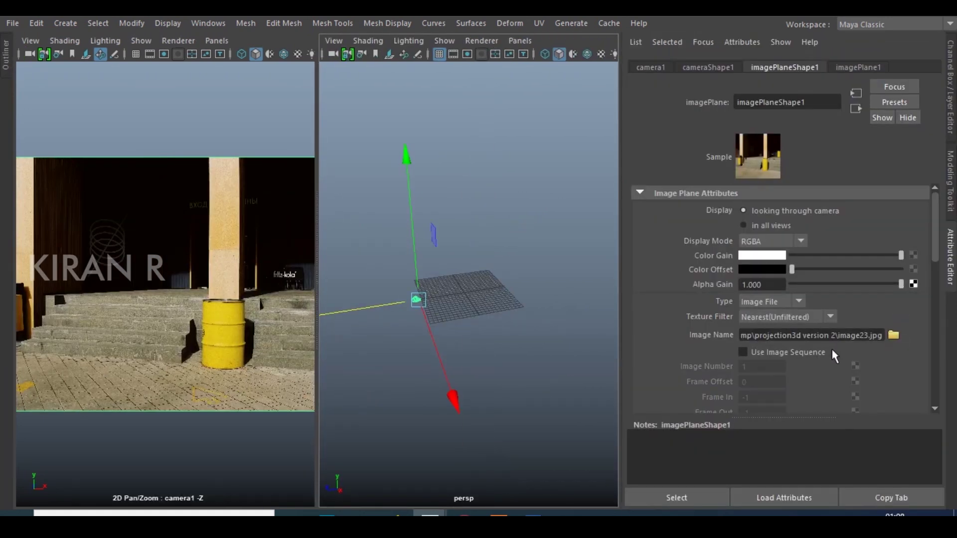
click(777, 224)
scroll(497, 256, down, 6)
Step: Try moving the camera to a different position, and undo the moves
mouse_move(464, 275)
mouse_down()
mouse_move(463, 231)
mouse_move(466, 265)
mouse_up()
key(ctrl+z)
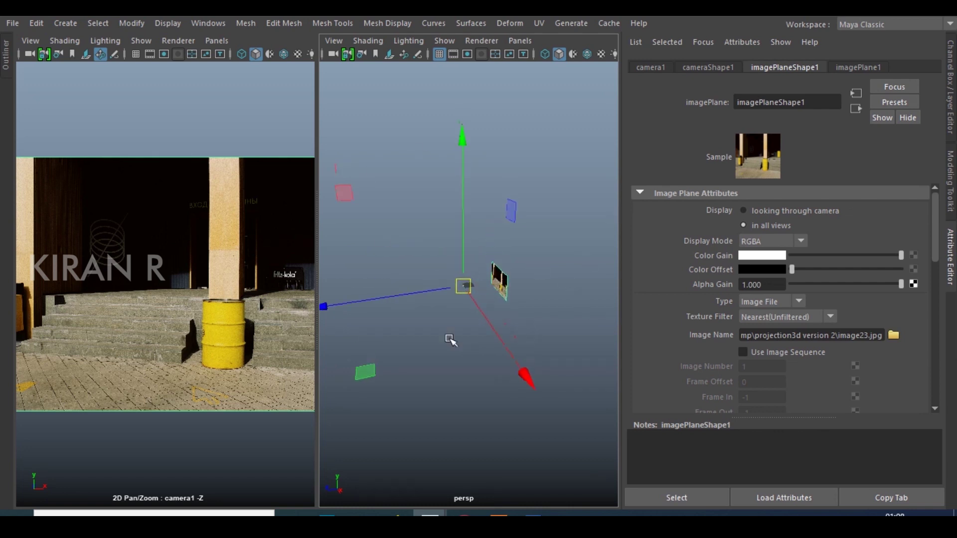
scroll(446, 344, up, 6)
drag(417, 302, 437, 366)
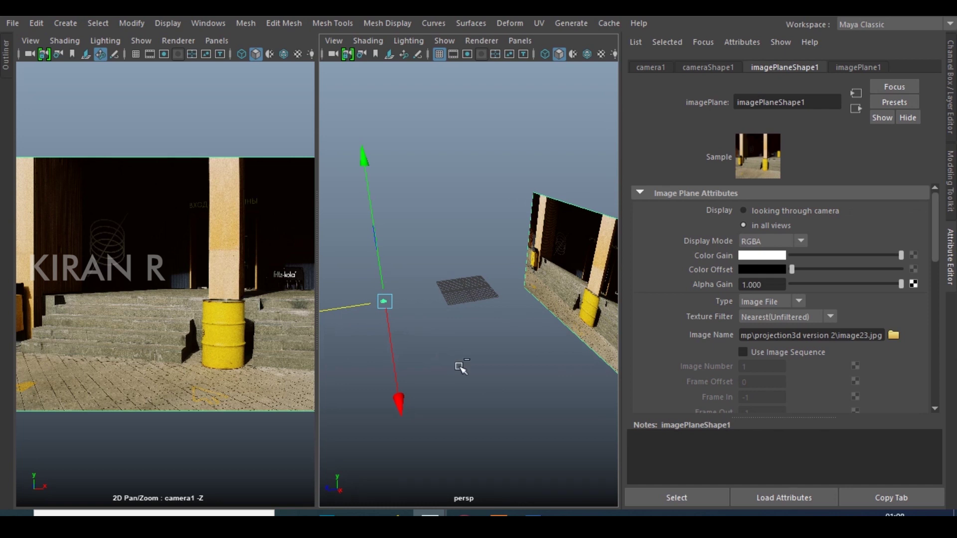
key(ctrl+z)
Step: Create a polygon plane at the origin and scale it up uniformly to cover an area larger than the grid
click(949, 277)
click(775, 434)
alt+drag(778, 433, 705, 384)
shift+right_drag(708, 317, 623, 297)
key(r)
scroll(732, 311, down, 3)
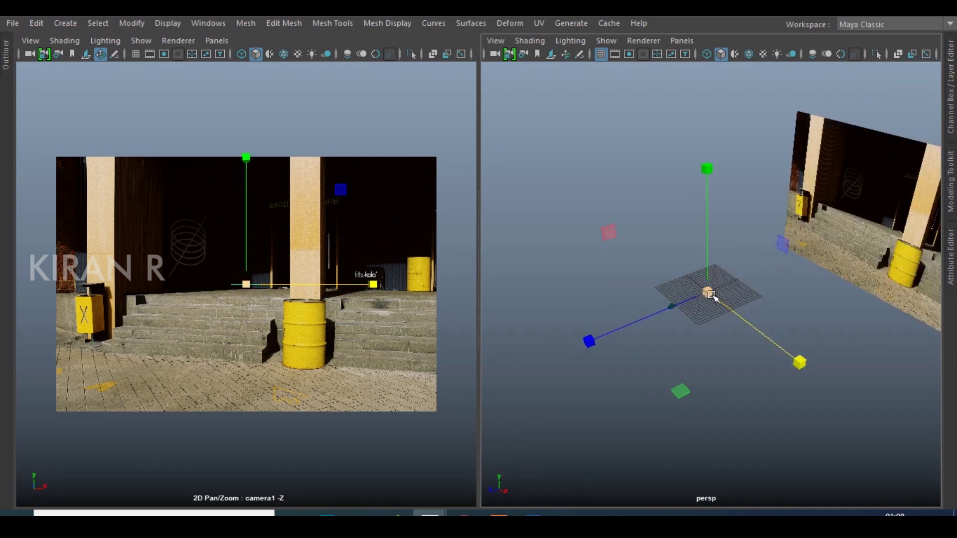
drag(707, 291, 773, 325)
Step: Move the polygon plane along Z, away from the camera and toward the image plane
key(w)
drag(658, 312, 702, 338)
click(630, 433)
click(703, 282)
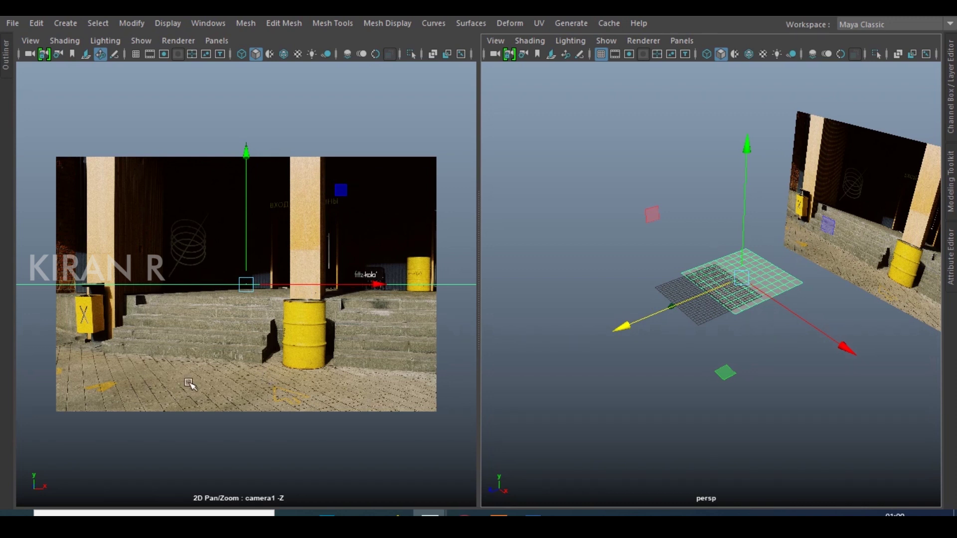
scroll(778, 355, up, 5)
alt+drag(597, 370, 551, 363)
alt+right_drag(686, 346, 560, 267)
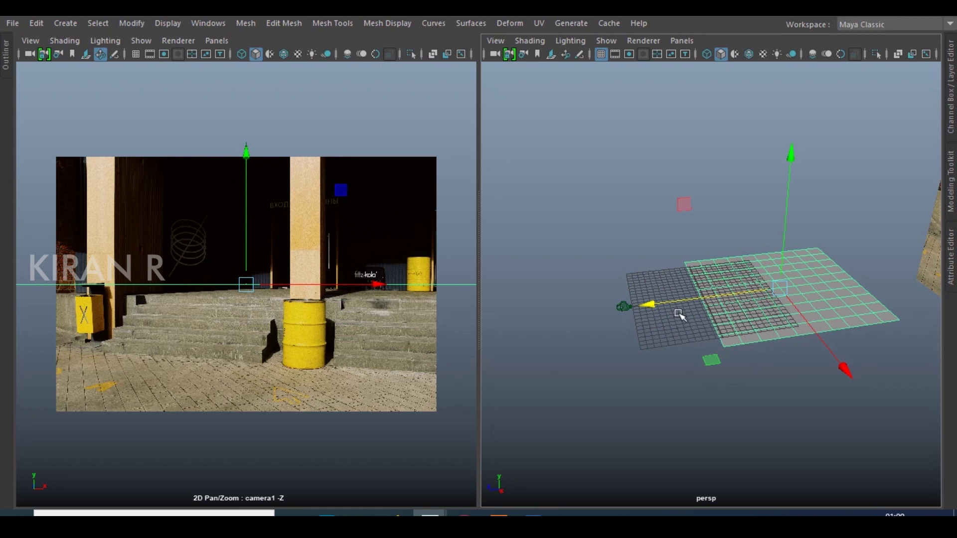
click(626, 365)
click(827, 301)
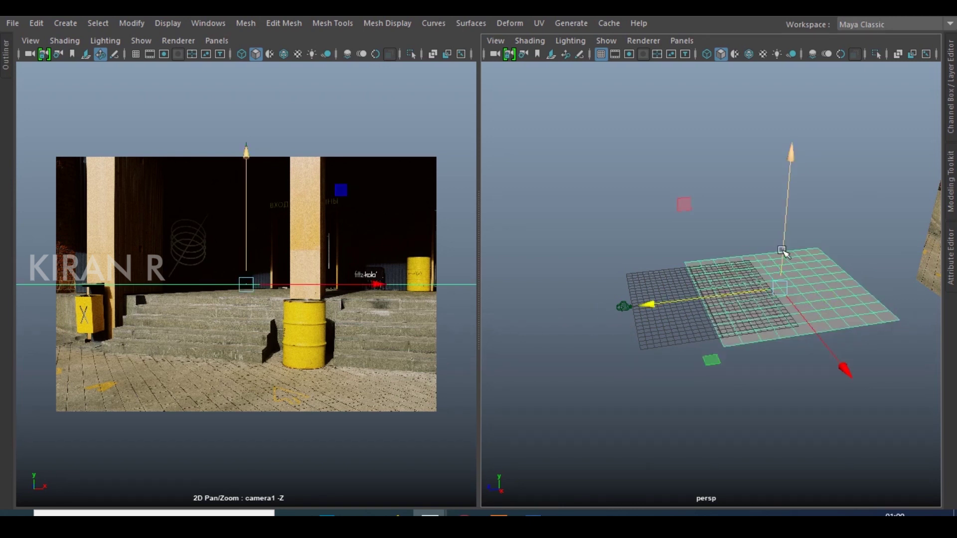
Step: Try lowering the polygon plane to the paved ground in the photo, undo the move and reselect the plane
drag(785, 243, 791, 271)
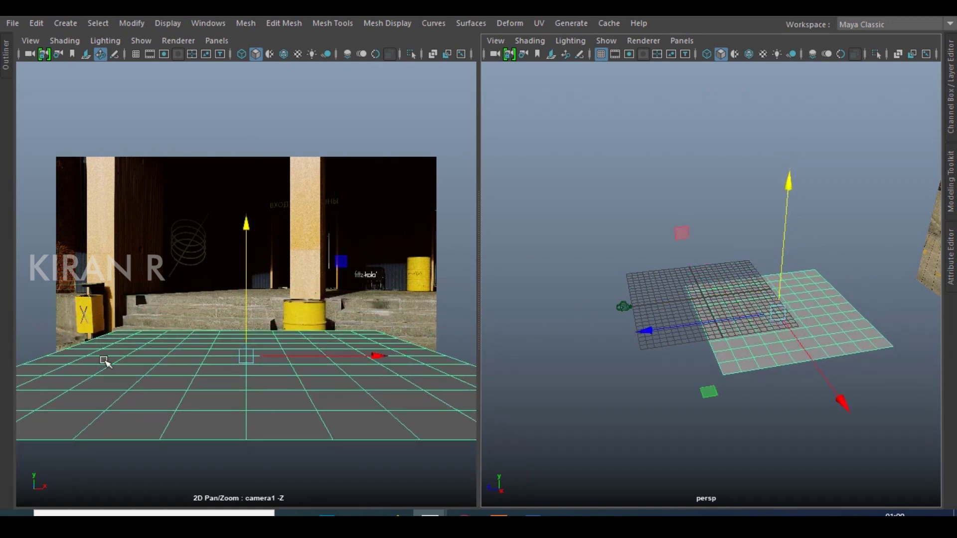
key(e)
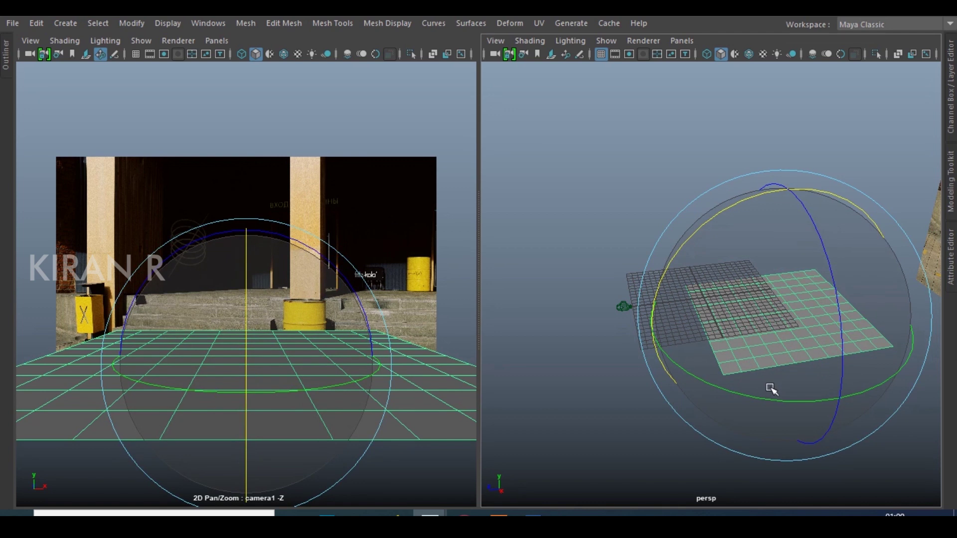
key(ctrl+z)
click(593, 432)
click(799, 319)
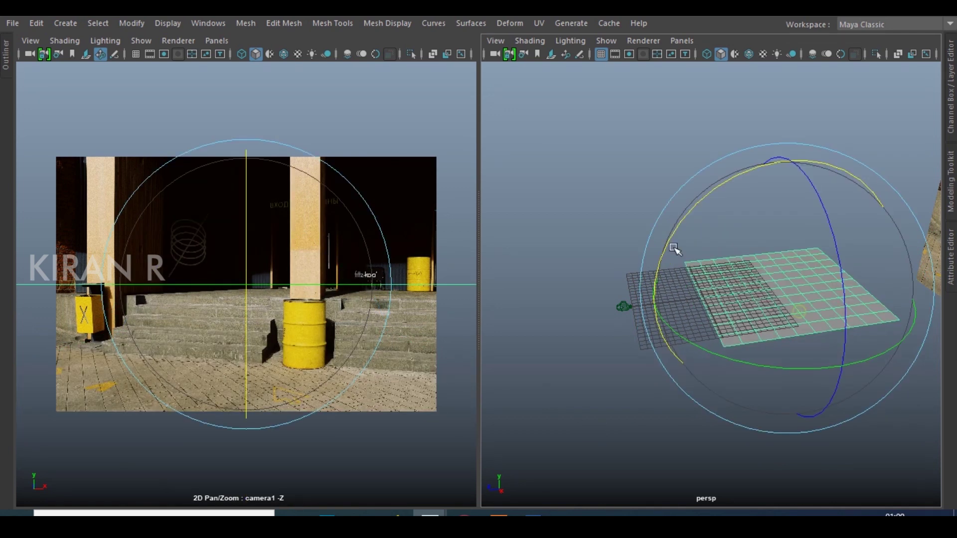
click(613, 394)
click(624, 308)
key(w)
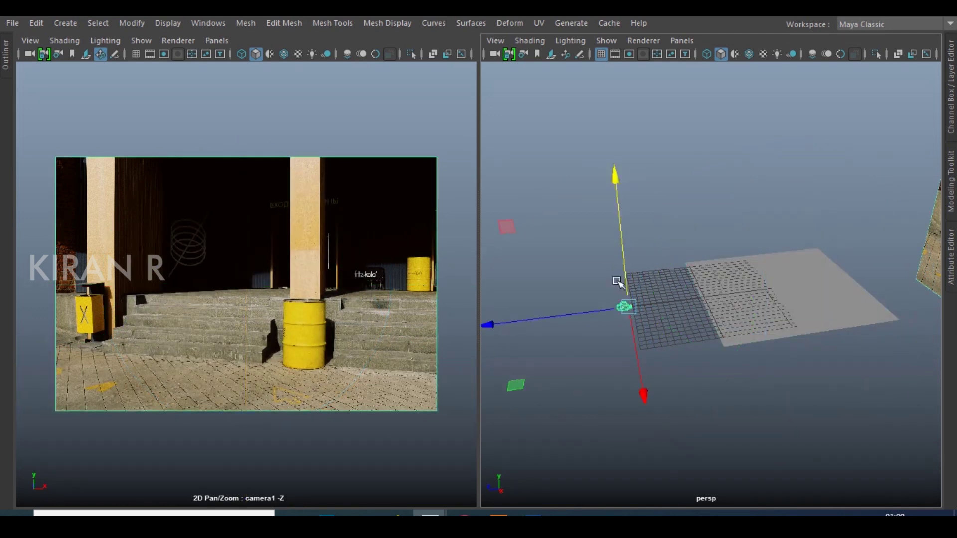
click(749, 383)
scroll(743, 386, up, 5)
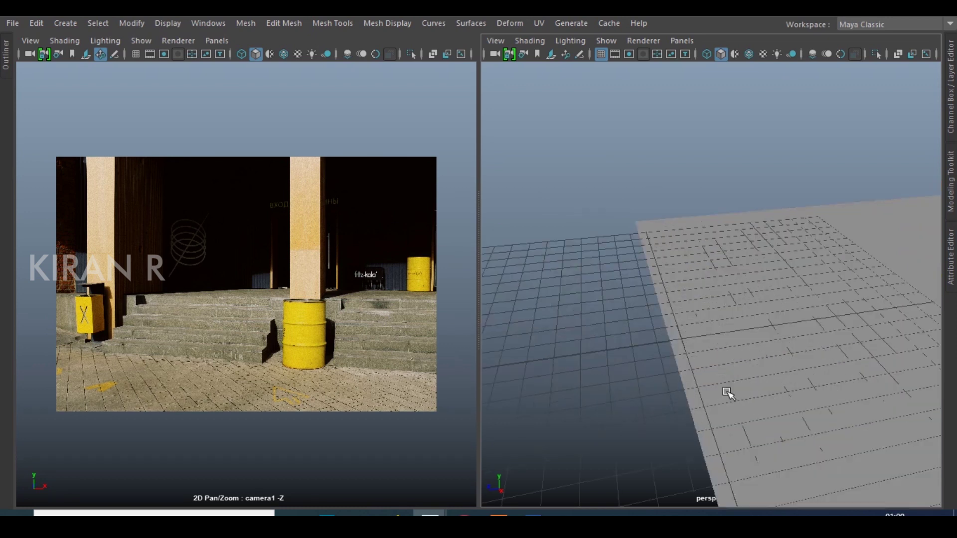
scroll(728, 395, down, 5)
click(814, 313)
scroll(666, 386, up, 5)
alt+drag(615, 396, 650, 334)
scroll(682, 374, down, 5)
scroll(667, 385, up, 5)
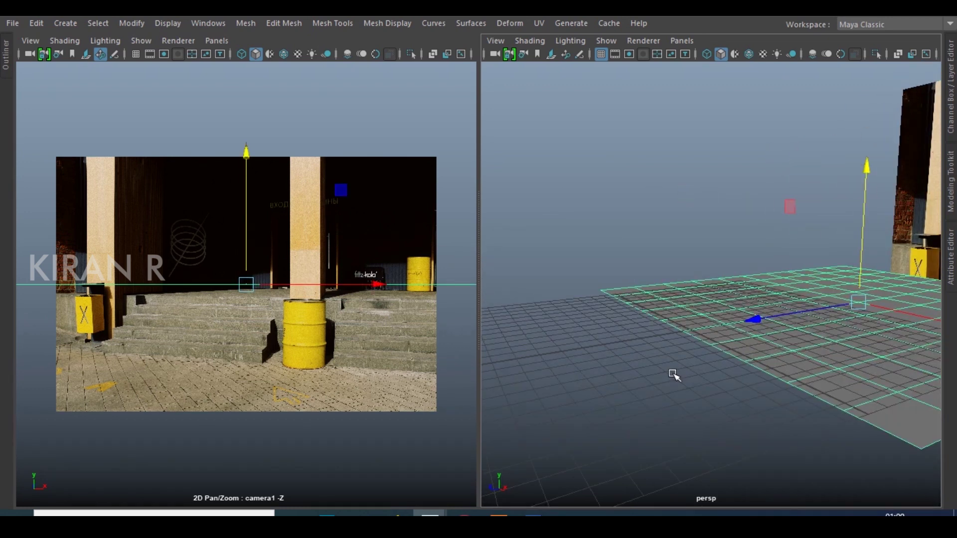
scroll(793, 327, down, 5)
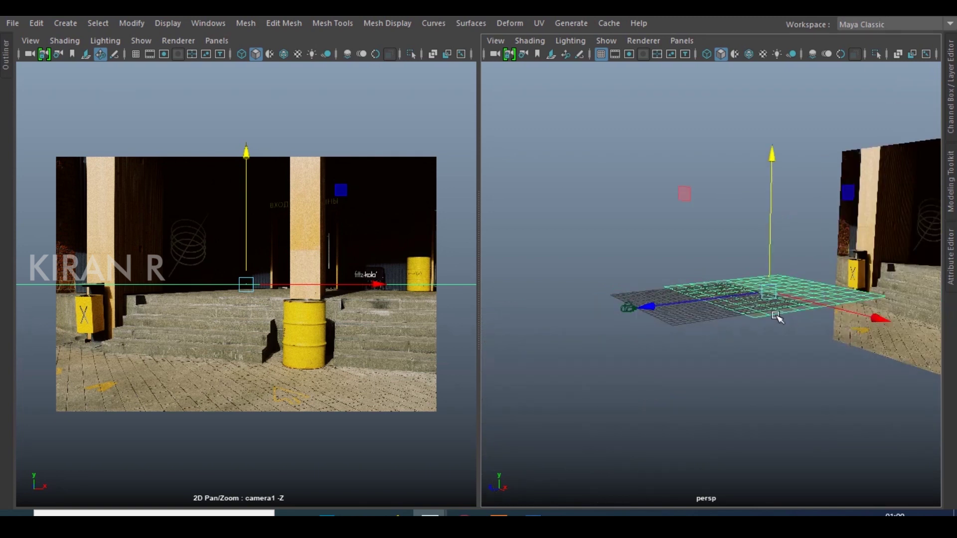
Step: Try lowering the polygon plane along Y toward the paved ground, and undo the move
click(759, 352)
click(738, 312)
scroll(741, 365, up, 5)
key([)
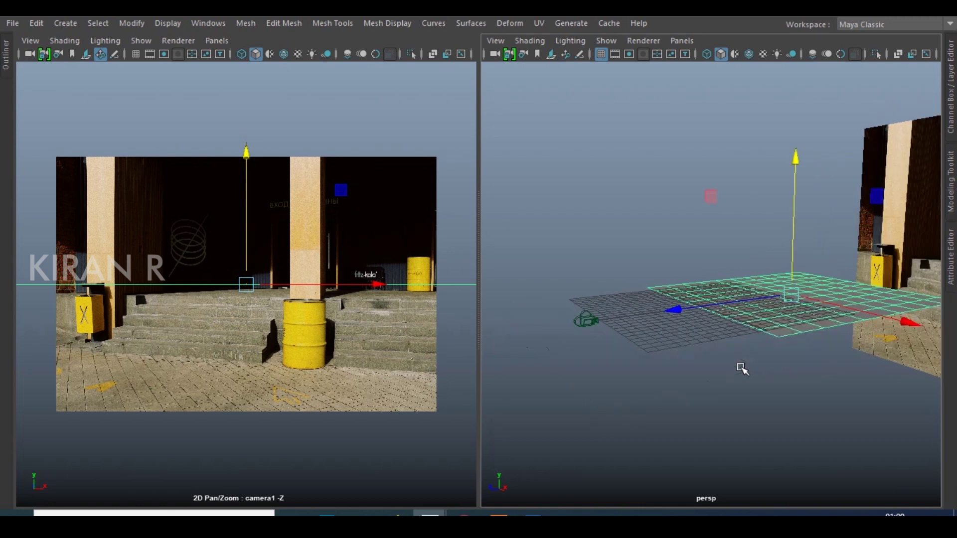
drag(791, 275, 783, 354)
key(ctrl+z)
Step: Raise the camera above the ground and rotate it until the polygon plane lines up with the photo's paved ground
click(635, 364)
click(590, 322)
drag(594, 294, 623, 208)
key(e)
scroll(615, 280, down, 3)
mouse_move(617, 281)
alt+mouse_down()
mouse_move(673, 279)
mouse_move(700, 266)
mouse_move(747, 279)
mouse_move(646, 275)
mouse_move(617, 284)
alt+mouse_up()
key(w)
key(w)
alt+drag(654, 353, 636, 438)
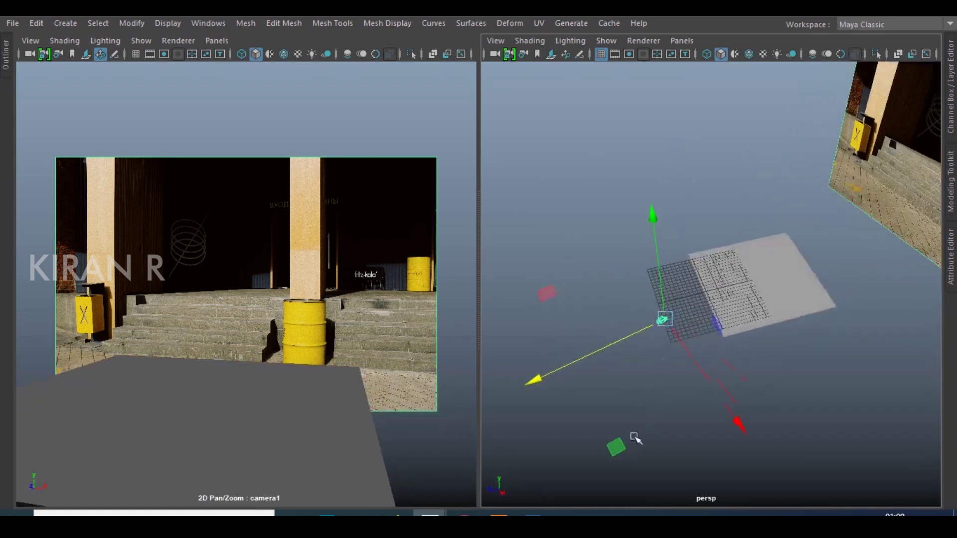
Step: Assign a Use Background material to the polygon plane
click(674, 445)
click(792, 300)
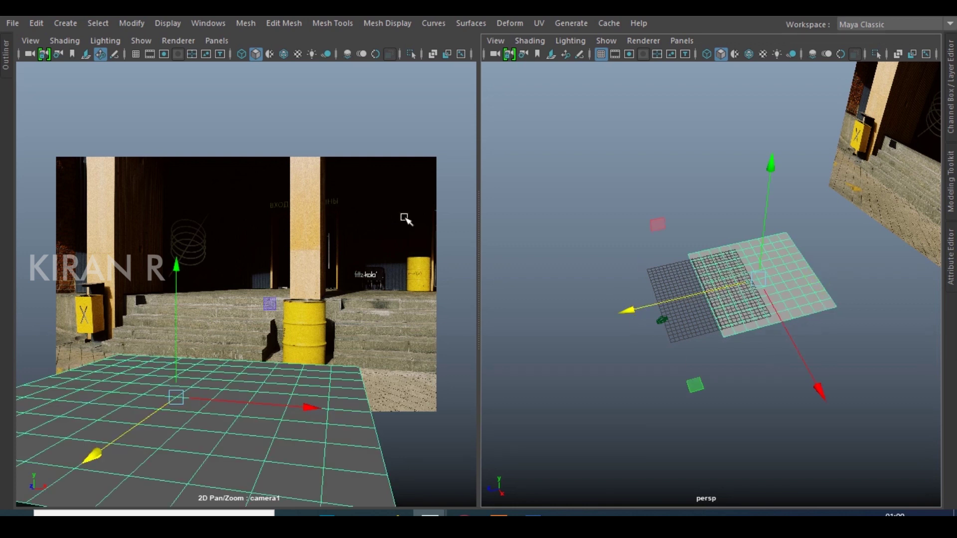
click(774, 426)
click(787, 302)
alt+drag(722, 369, 695, 342)
alt+right_drag(728, 336, 804, 450)
alt+drag(805, 451, 696, 416)
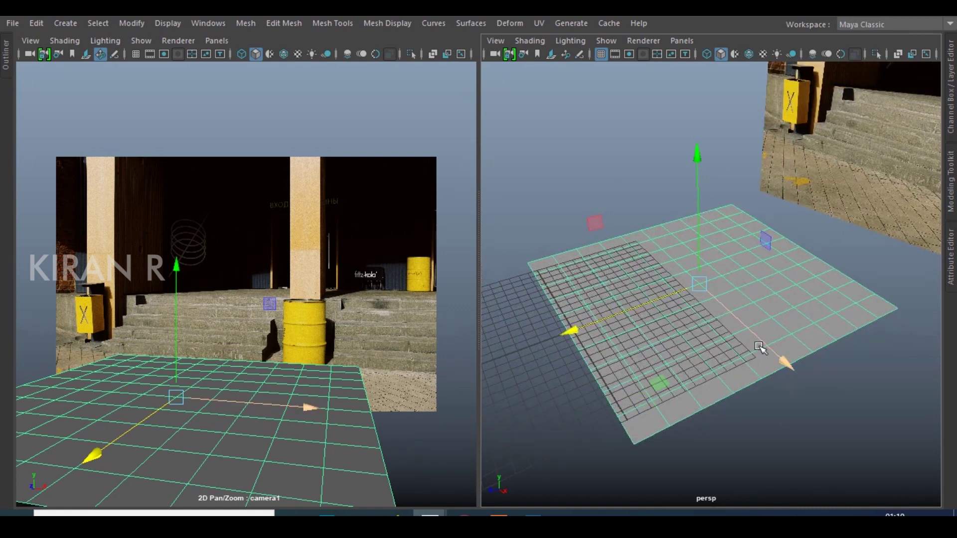
right_click(724, 278)
mouse_move(749, 496)
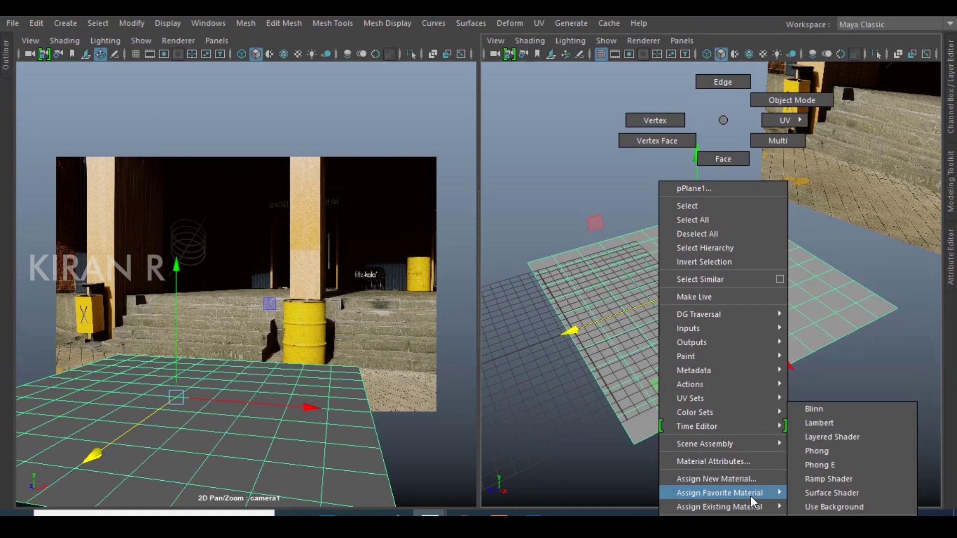
click(830, 507)
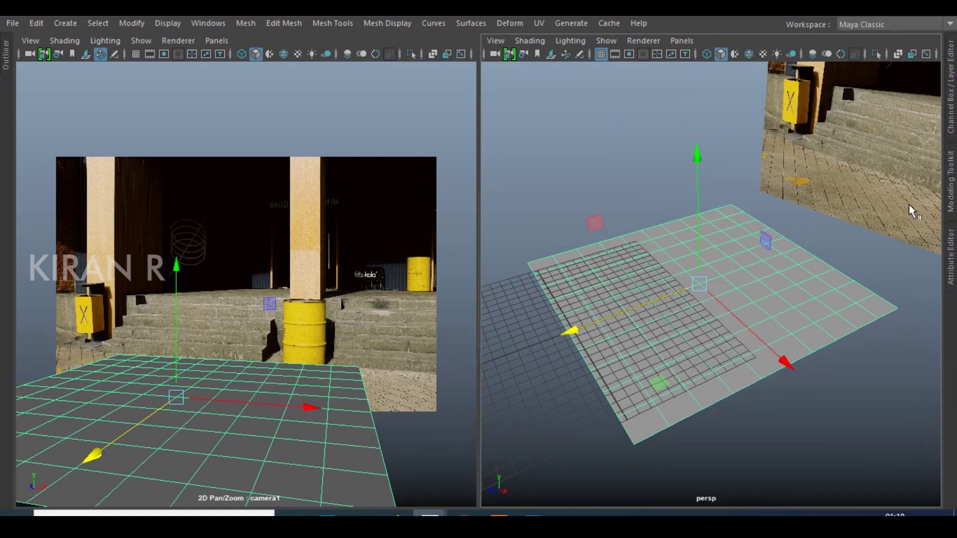
click(876, 379)
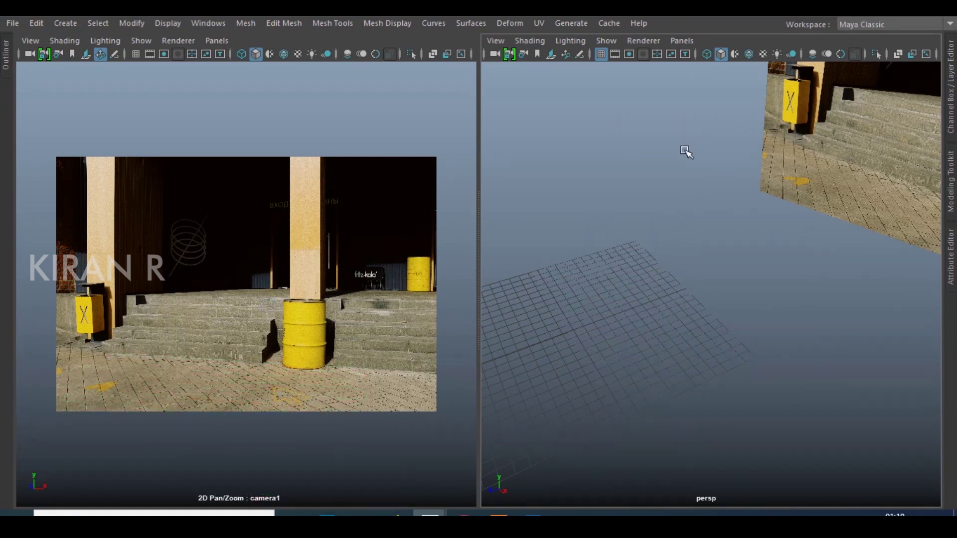
Step: Display wireframe on shaded in both views and hide the grid in the perspective view
click(748, 54)
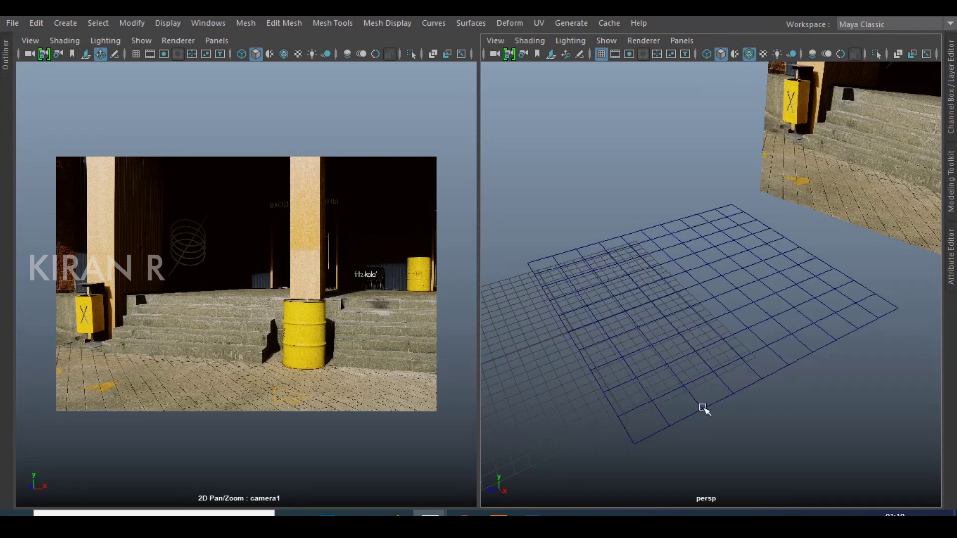
click(604, 274)
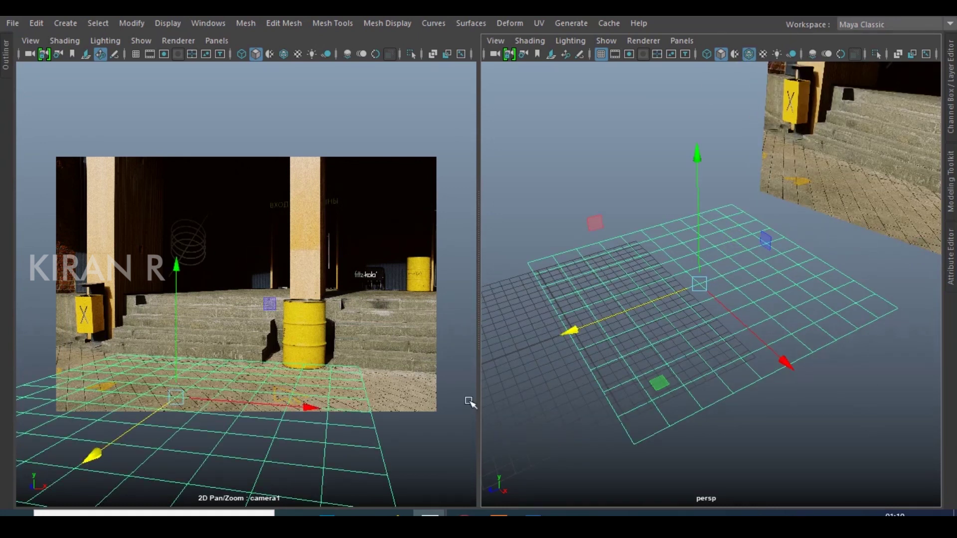
click(859, 392)
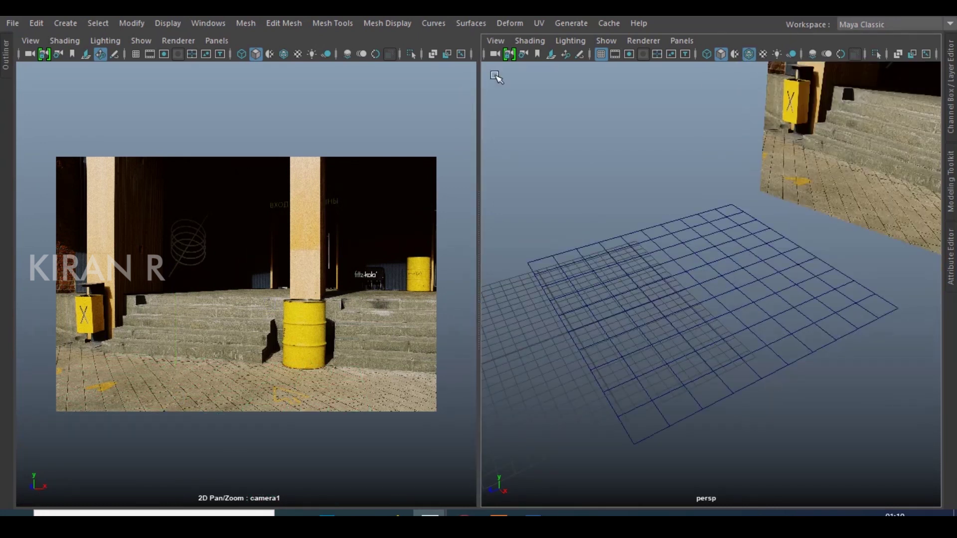
click(604, 58)
scroll(695, 340, down, 3)
alt+drag(651, 392, 692, 399)
click(283, 54)
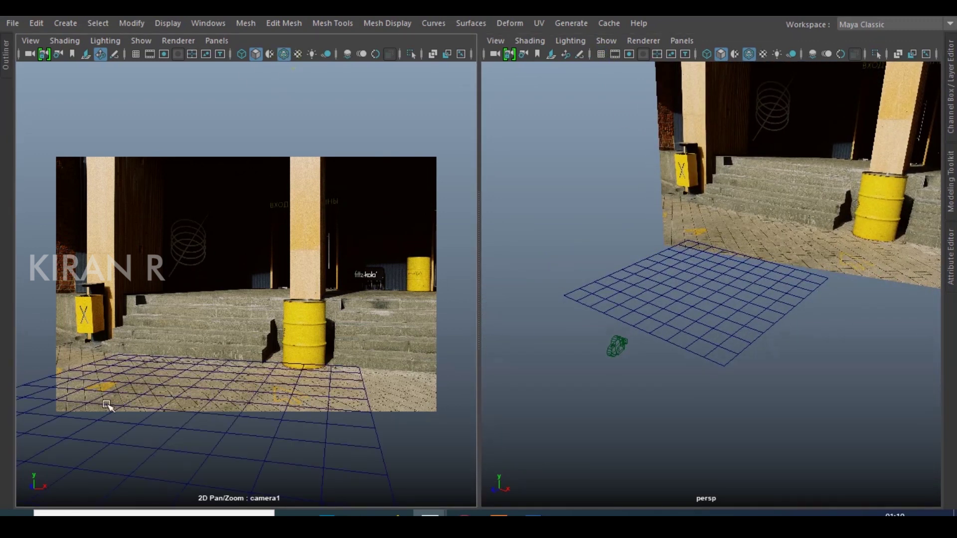
Step: Scale the ground plane up along X and Z and move it along Z toward the image plane
click(726, 284)
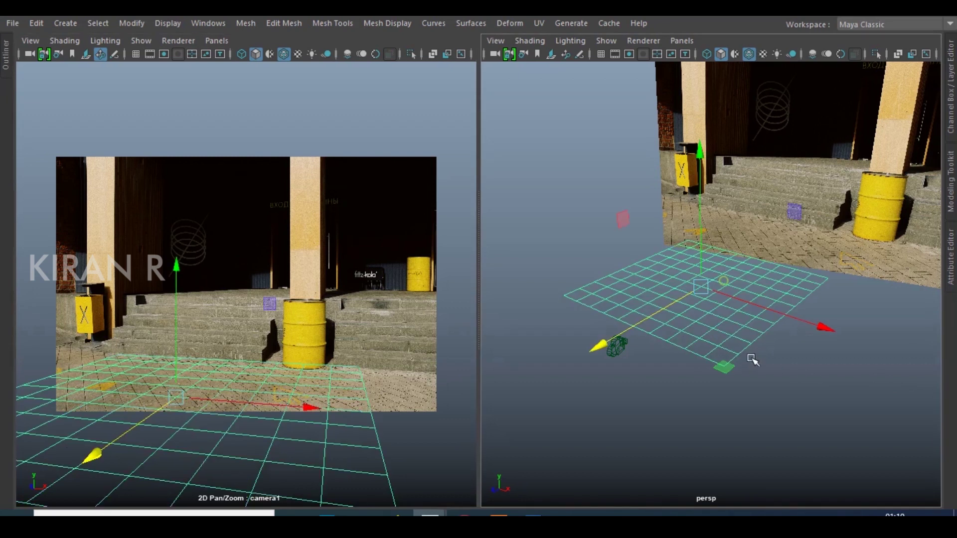
key(t)
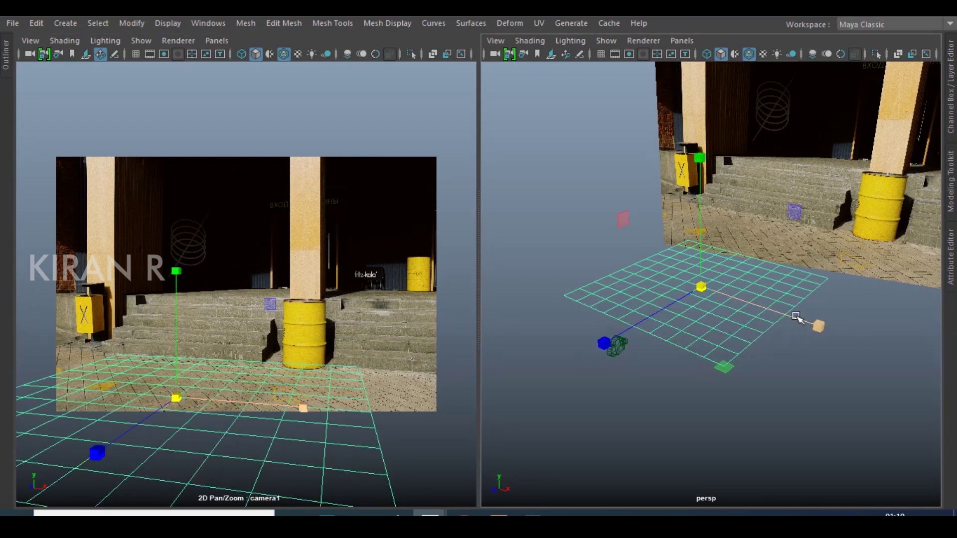
drag(803, 318, 922, 368)
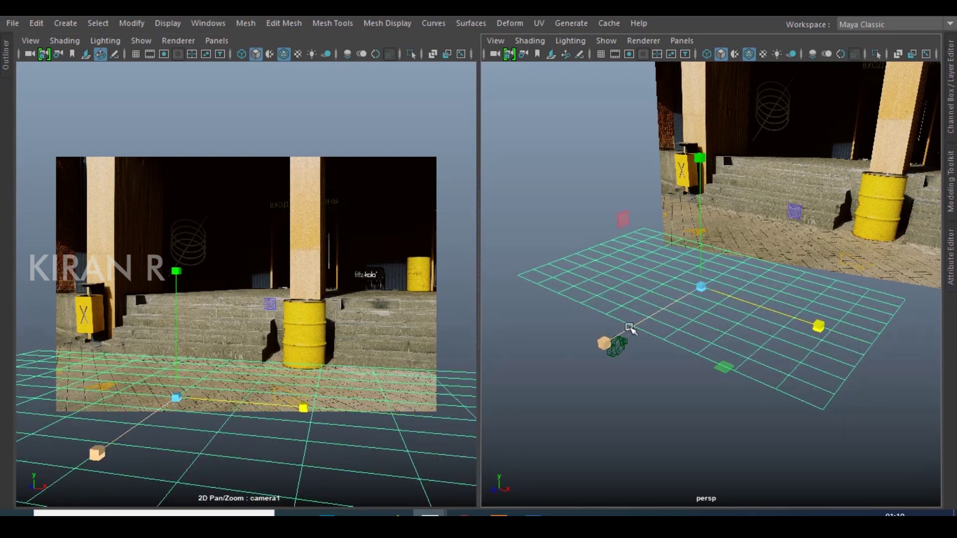
drag(629, 327, 569, 383)
key(w)
drag(638, 325, 705, 310)
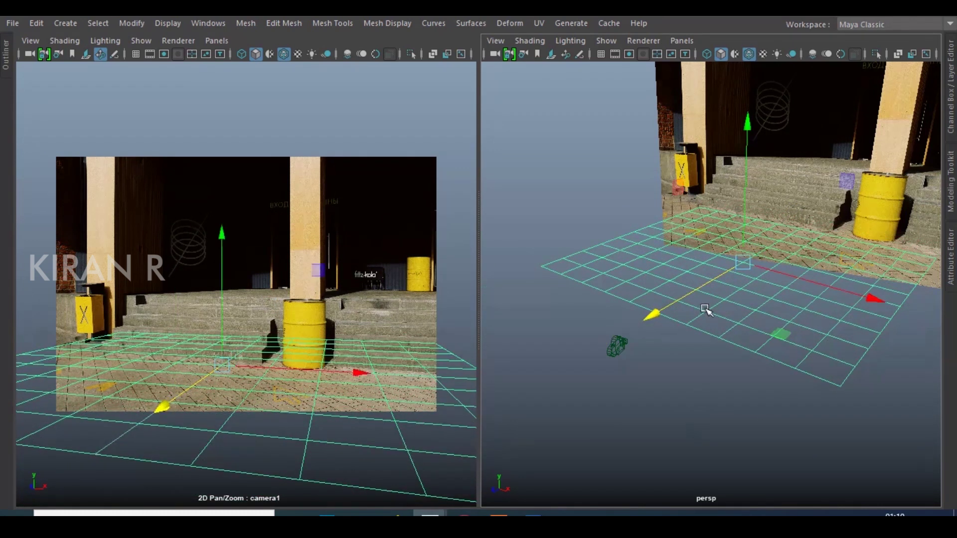
Step: Create a polygon cylinder, scale it up uniformly and raise it along Y
click(693, 434)
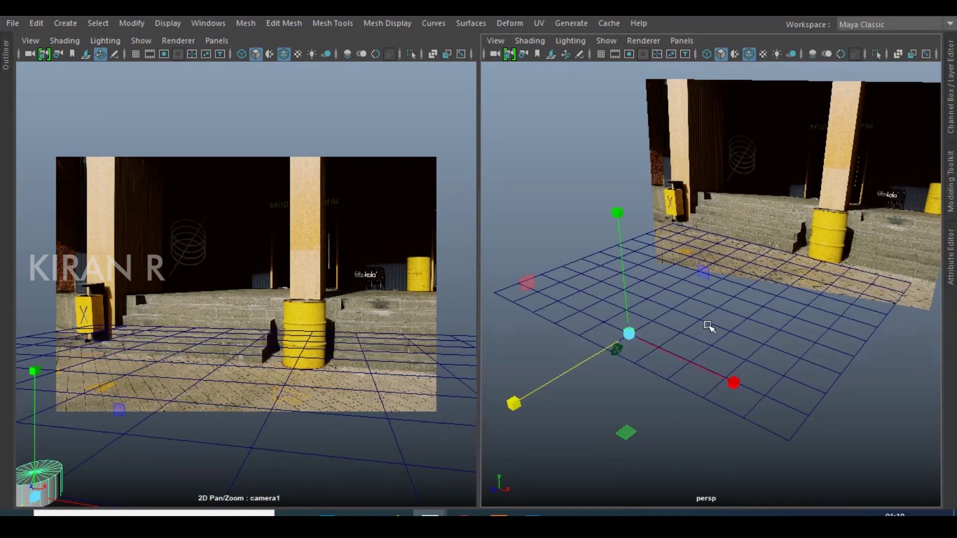
drag(634, 335, 674, 373)
key(w)
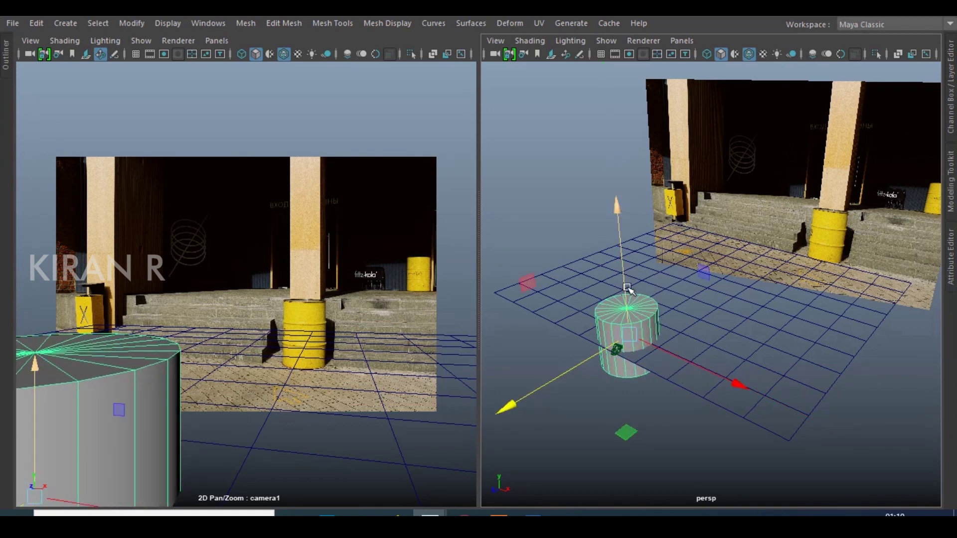
drag(628, 294, 622, 233)
Step: Move the cylinder's pivot to its base and snap the cylinder onto the ground plane
key(d)
drag(624, 270, 655, 330)
key(x)
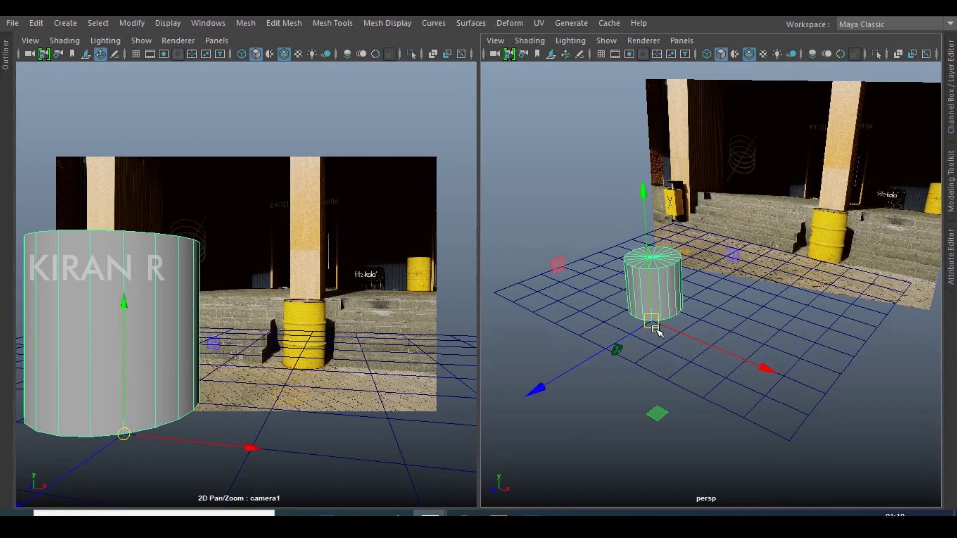
Step: Assign the Use Background material to the cylinder
right_drag(677, 293, 793, 509)
click(838, 441)
click(664, 258)
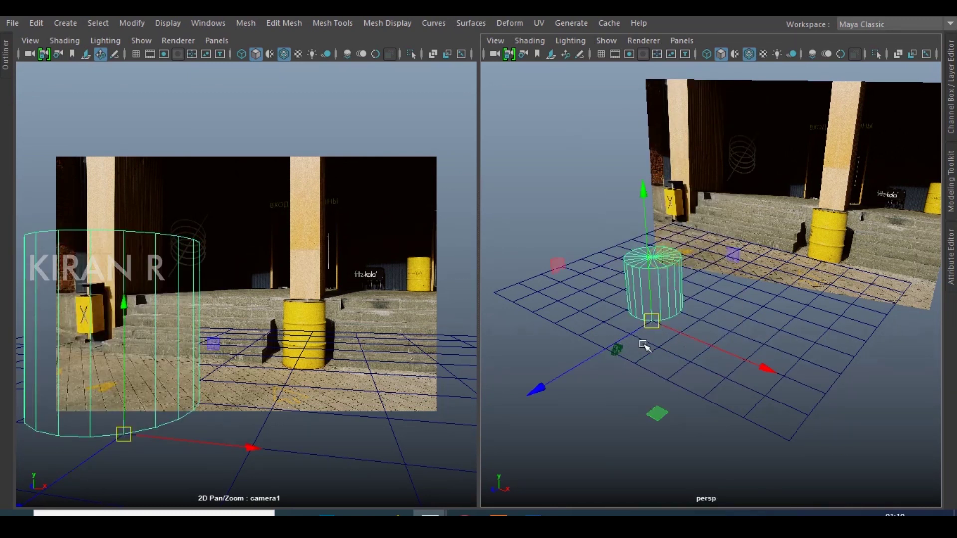
Step: Move the cylinder across the ground plane to the base of the front yellow barrel and rotate it slightly about Y
drag(620, 342, 745, 311)
drag(823, 322, 810, 320)
drag(737, 310, 728, 317)
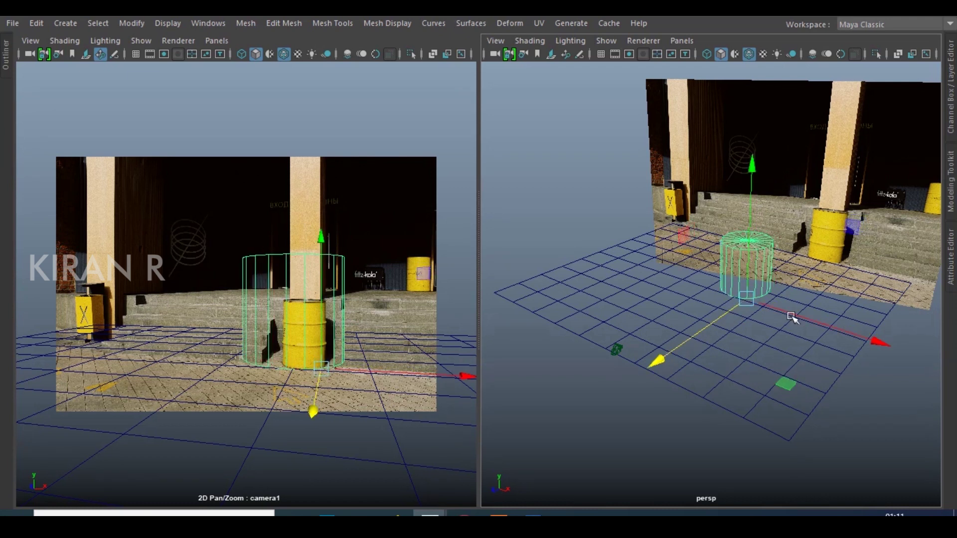
key(e)
drag(769, 374, 752, 376)
Step: Narrow the cylinder in X and Z and nudge it sideways until it matches the front yellow barrel's width
key(w)
ctrl+drag(753, 179, 753, 260)
key(w)
drag(768, 312, 763, 310)
key(r)
ctrl+drag(752, 174, 751, 199)
key(w)
drag(774, 318, 773, 313)
key(r)
ctrl+drag(750, 177, 747, 227)
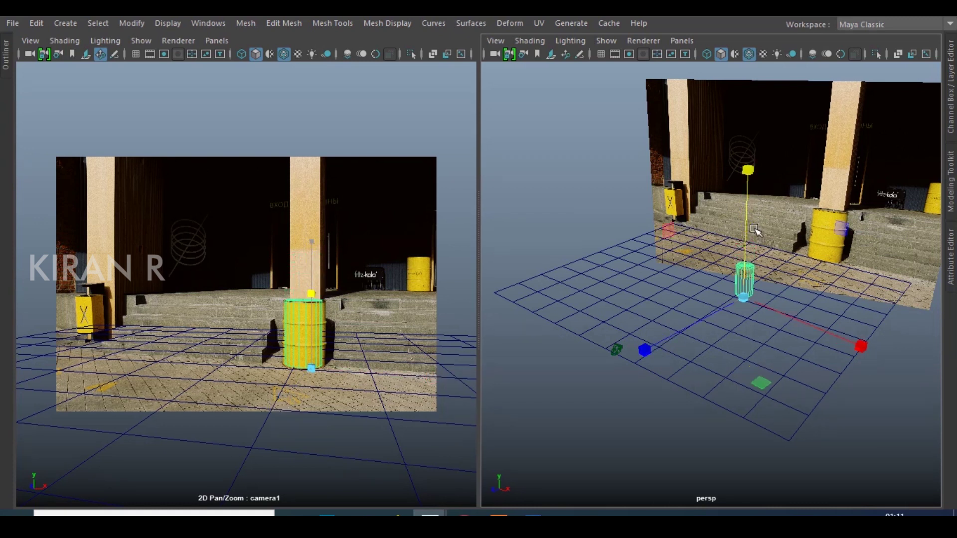
Step: Fine-tune the cylinder's overall size, X position and height to fit the front yellow barrel's outline in the camera view
drag(748, 298, 726, 310)
key(w)
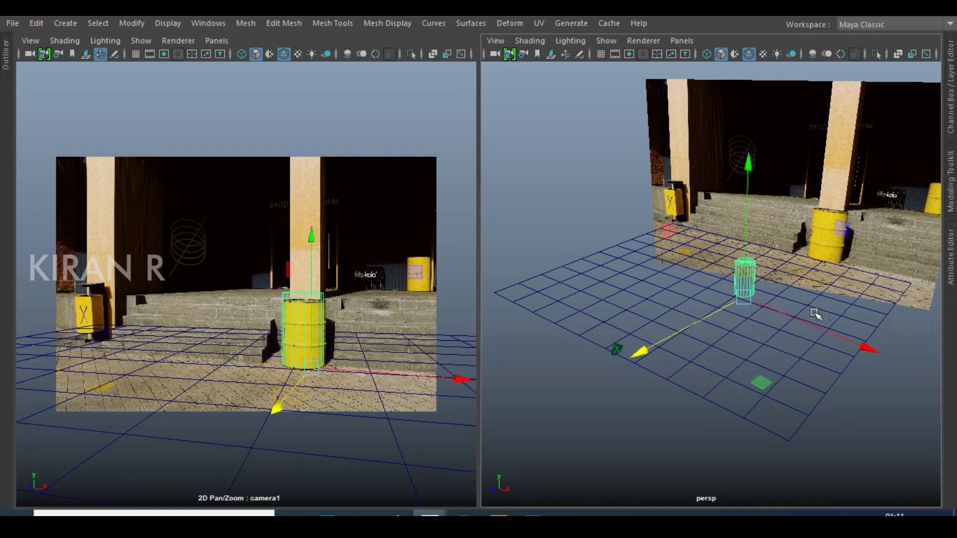
drag(784, 314, 786, 316)
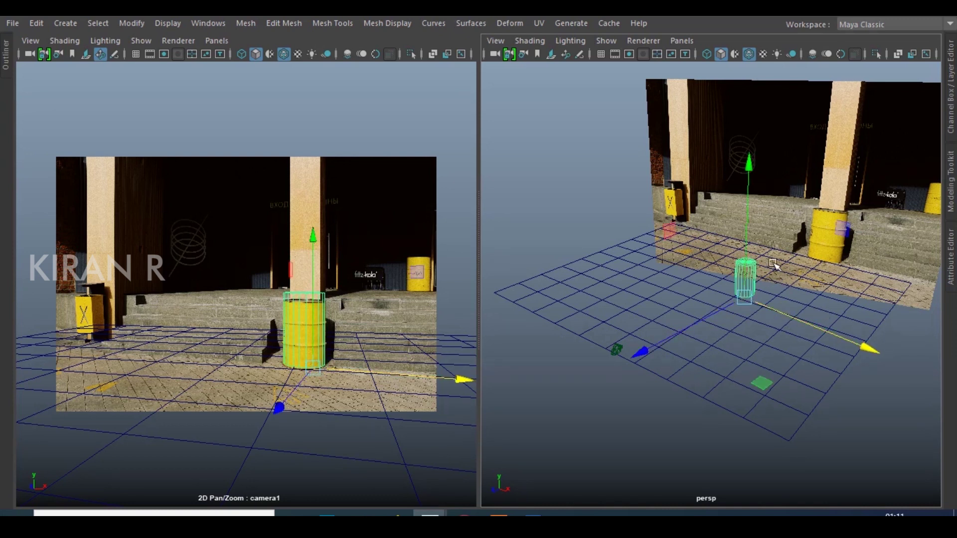
drag(749, 189, 751, 194)
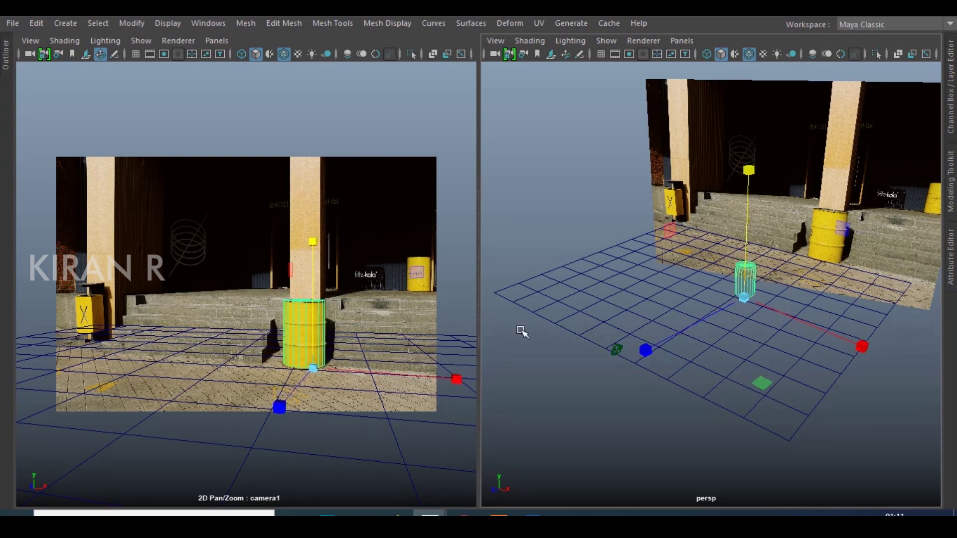
click(629, 403)
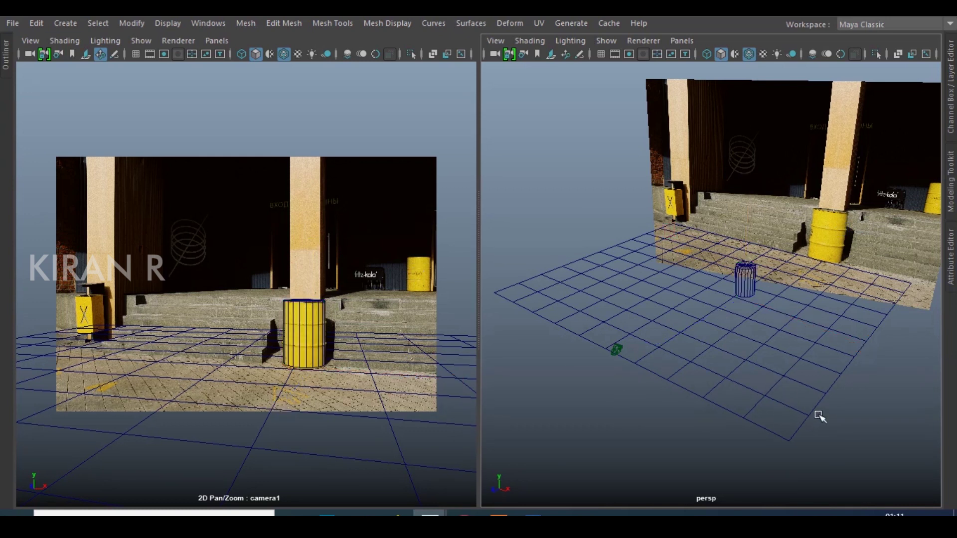
scroll(758, 369, down, 2)
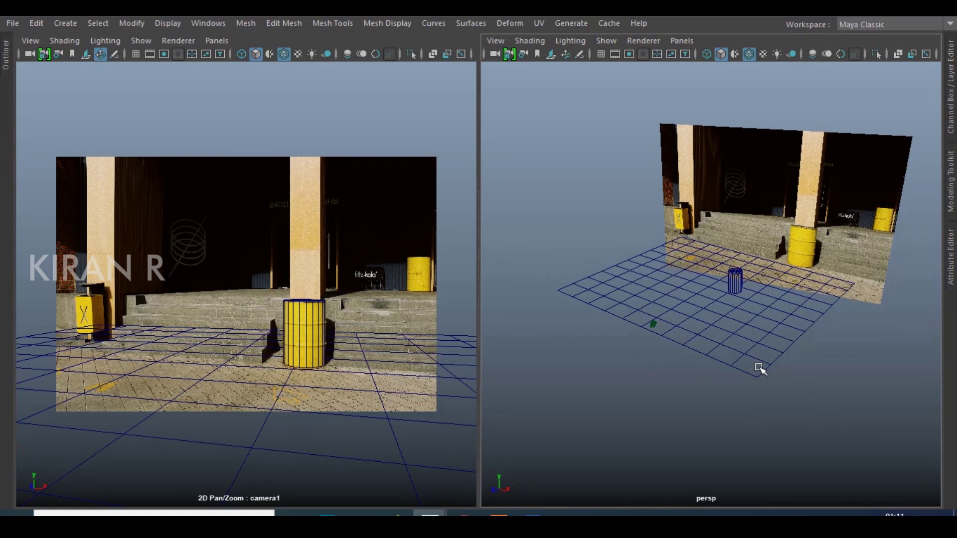
scroll(759, 369, up, 5)
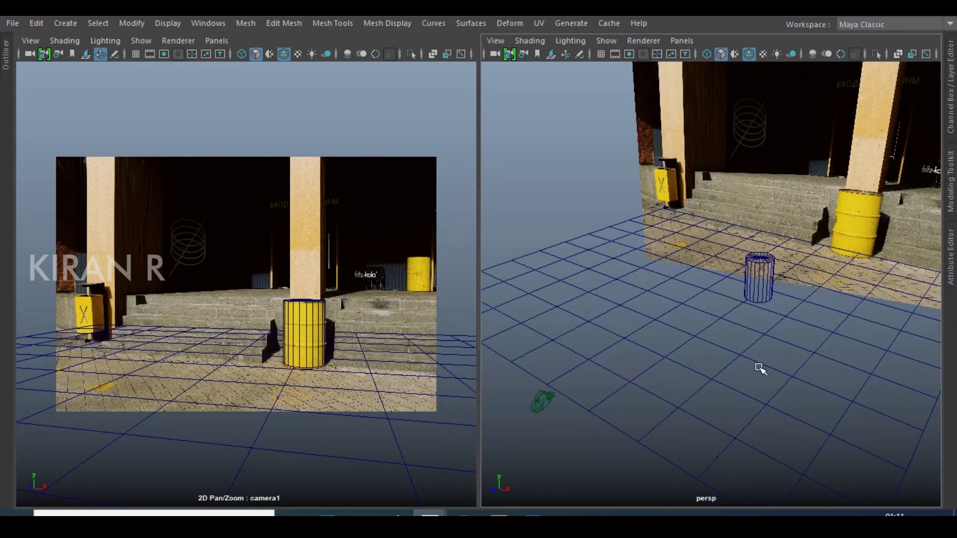
Step: Discard the current scene without saving and open the completed scene with the modelled building entrance
key(ctrl+n)
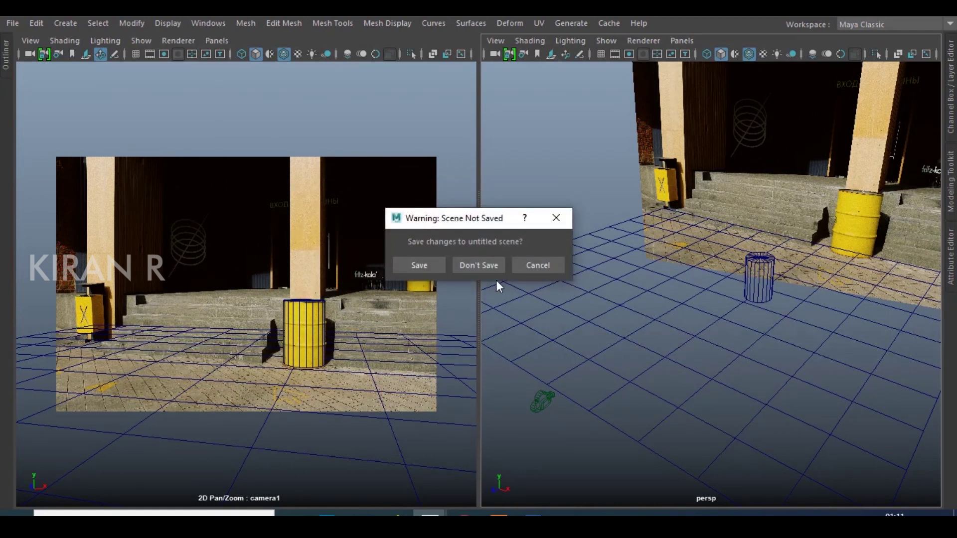
click(471, 272)
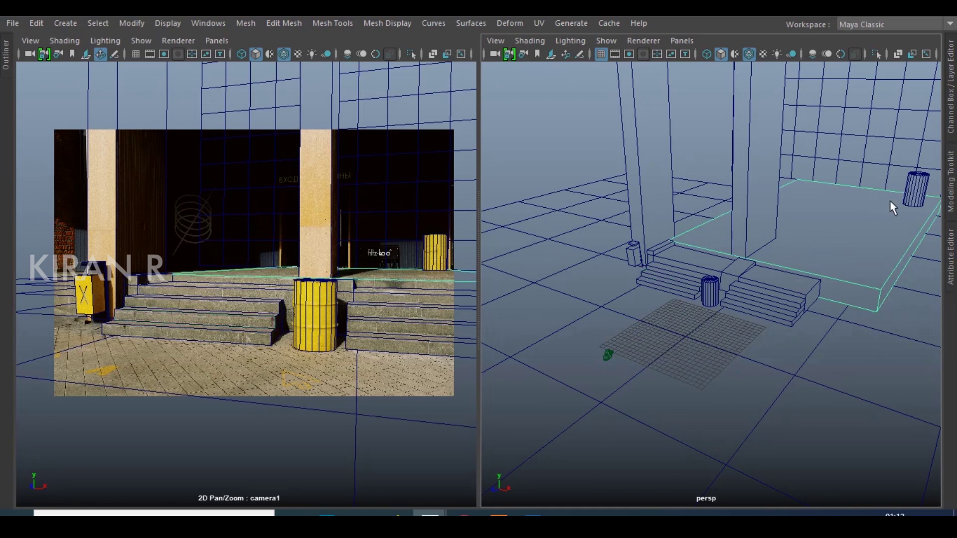
Step: Examine how the barrels, pillars, stairs and platform are modelled in the completed scene
click(905, 199)
click(756, 198)
click(629, 183)
scroll(632, 213, down, 5)
click(606, 176)
scroll(738, 273, up, 5)
mouse_move(686, 319)
alt+mouse_down()
mouse_move(763, 319)
mouse_move(763, 289)
mouse_move(694, 314)
alt+mouse_up()
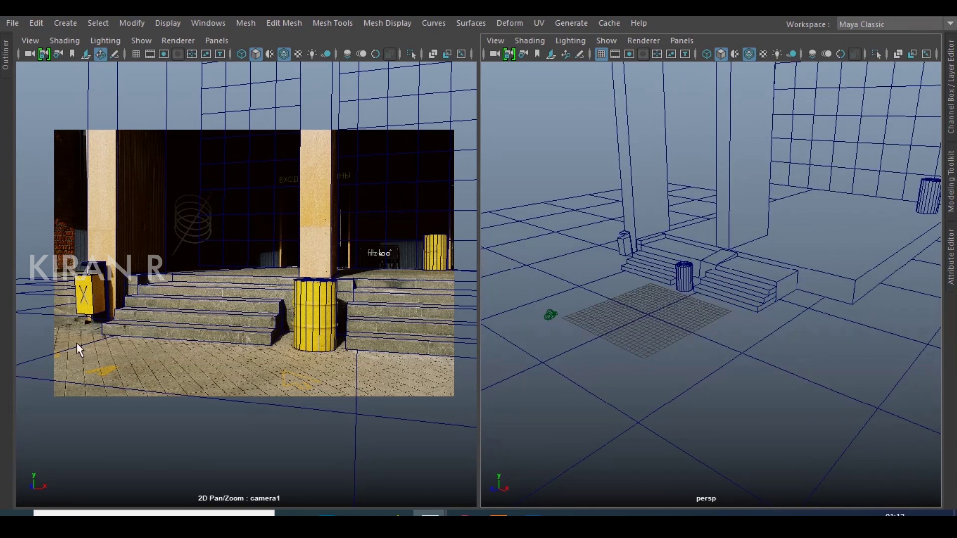
scroll(791, 316, down, 4)
scroll(708, 343, up, 4)
click(780, 274)
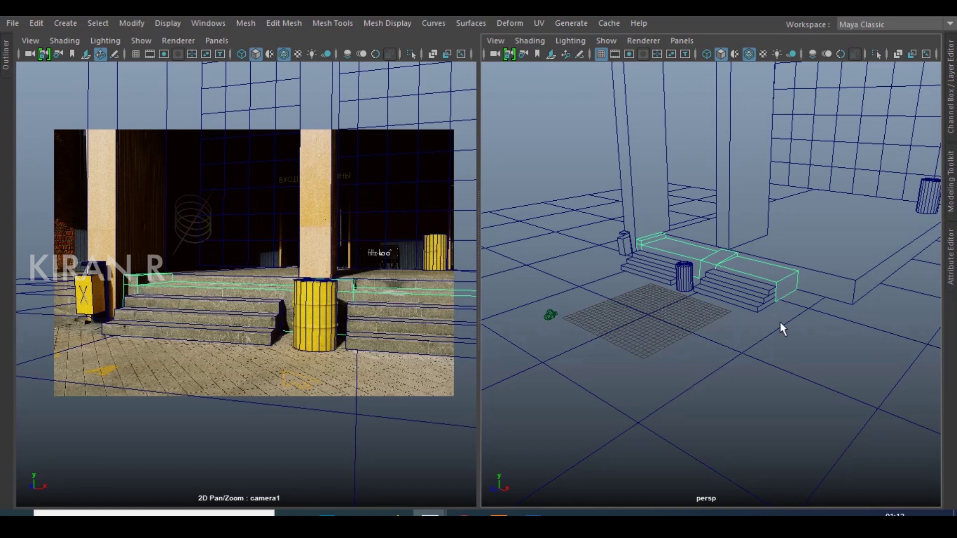
Step: Inspect the front barrel, the bin and the rear barrel individually, then view the whole set from several distances
scroll(714, 306, up, 5)
scroll(714, 306, down, 3)
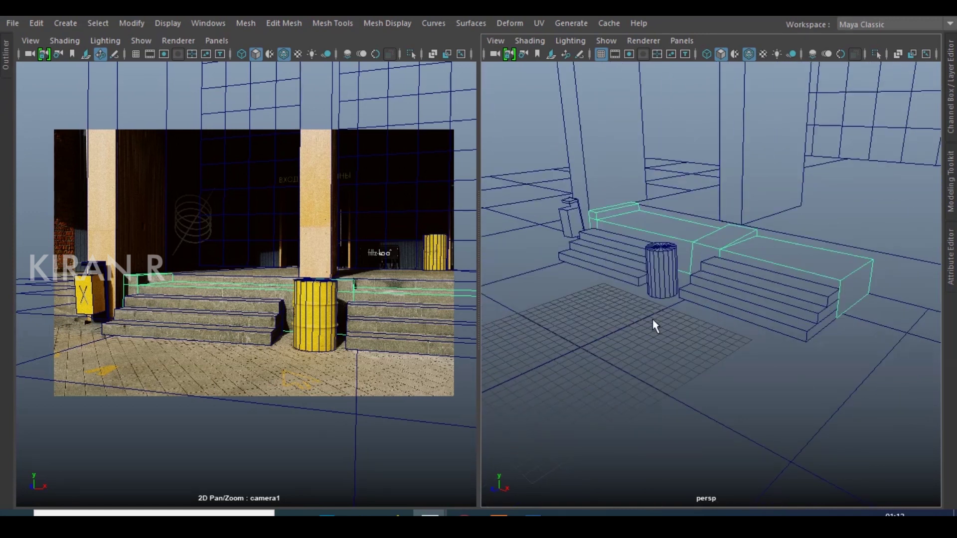
scroll(653, 319, down, 5)
click(695, 280)
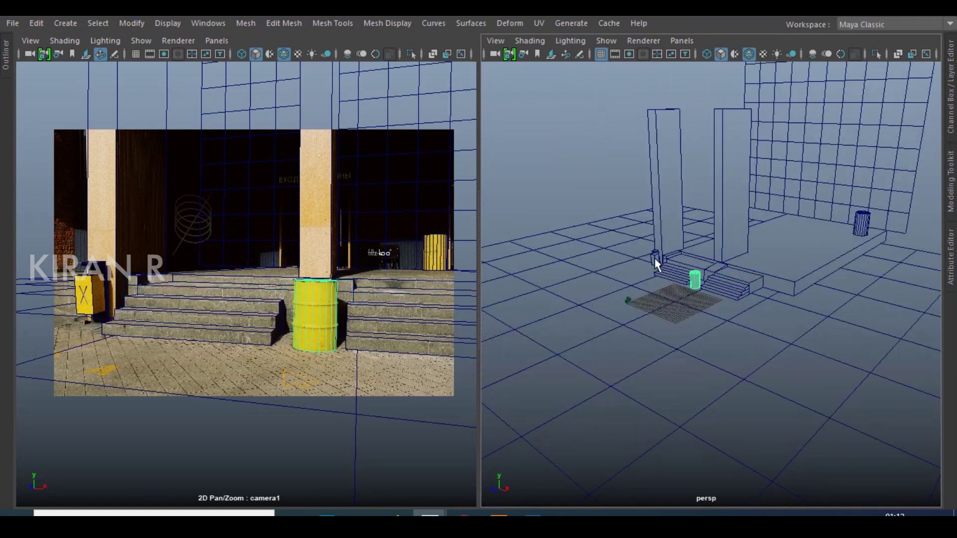
click(654, 258)
click(865, 230)
scroll(865, 229, down, 3)
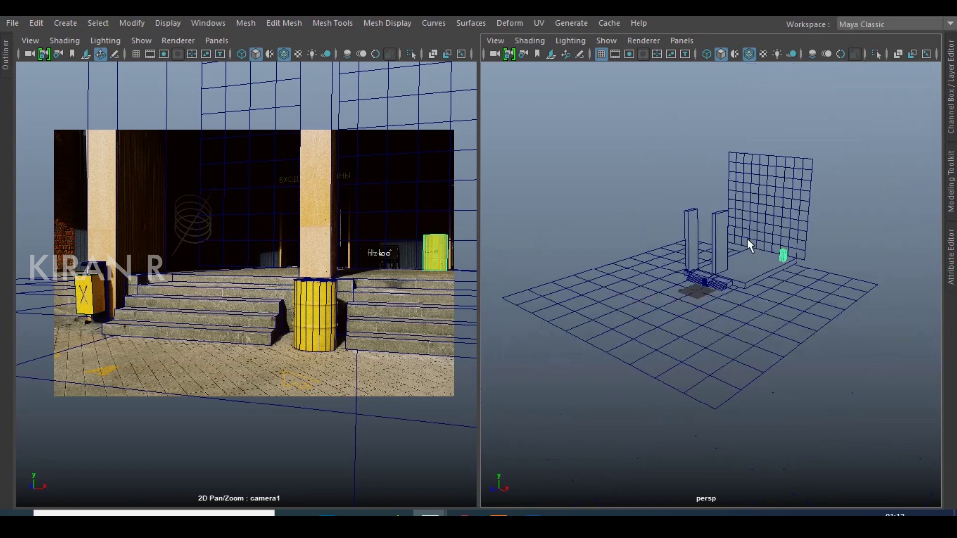
click(525, 163)
scroll(712, 352, up, 2)
scroll(713, 351, down, 2)
alt+drag(712, 352, 775, 406)
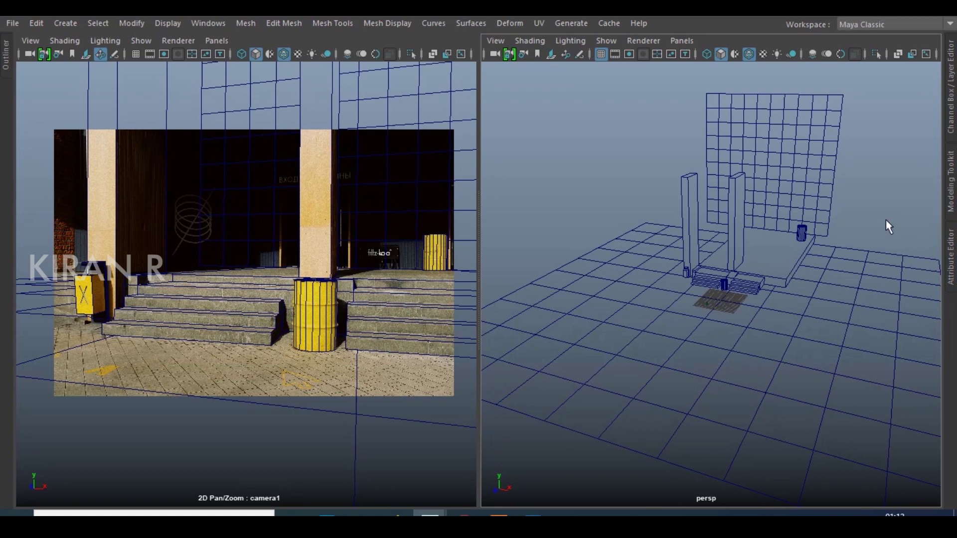
scroll(890, 212, down, 3)
scroll(806, 314, up, 3)
scroll(805, 312, down, 3)
scroll(805, 313, up, 2)
Step: Select all the set geometry and set up an OBJ export of the selection to setobjexport.obj
drag(532, 112, 939, 511)
scroll(803, 363, up, 2)
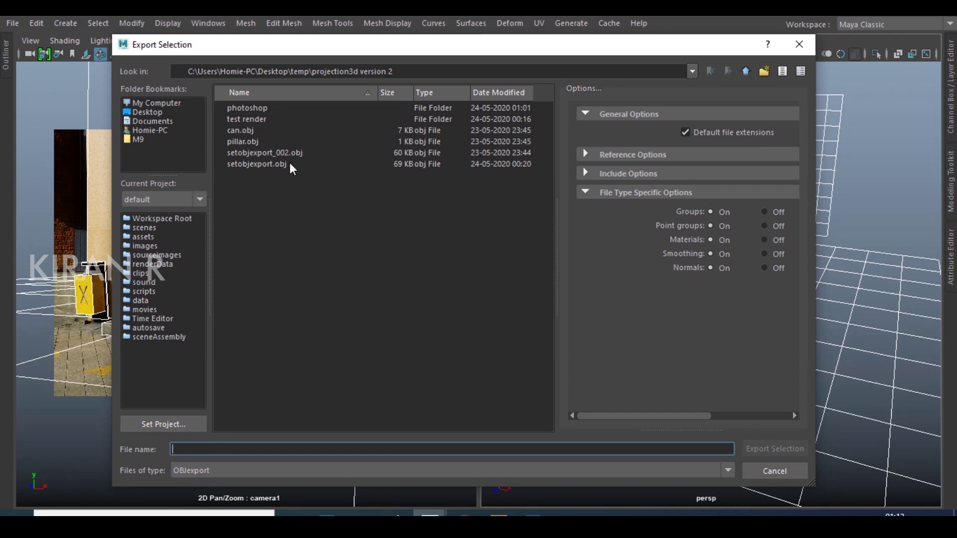
click(253, 165)
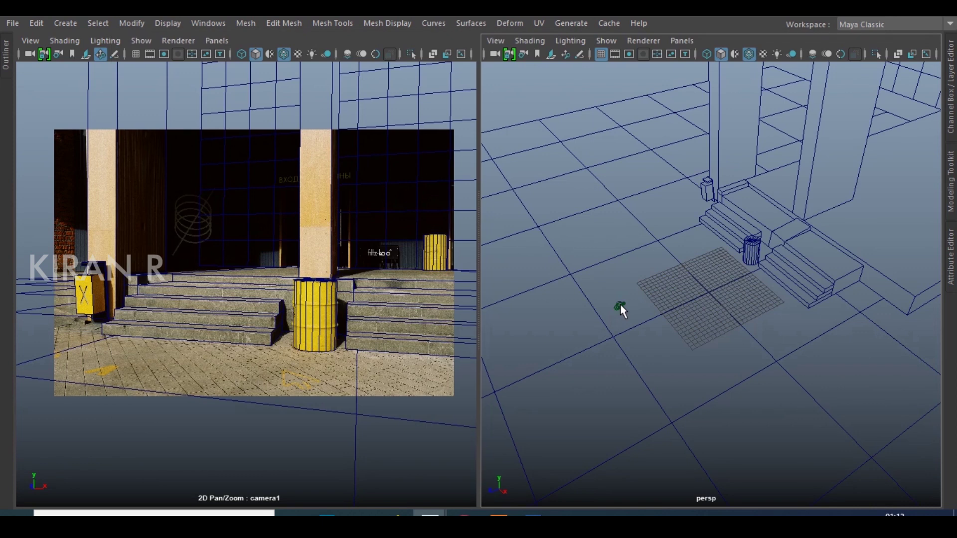
click(620, 305)
mouse_move(655, 349)
alt+mouse_down()
mouse_move(645, 261)
mouse_move(656, 334)
alt+mouse_up()
key(w)
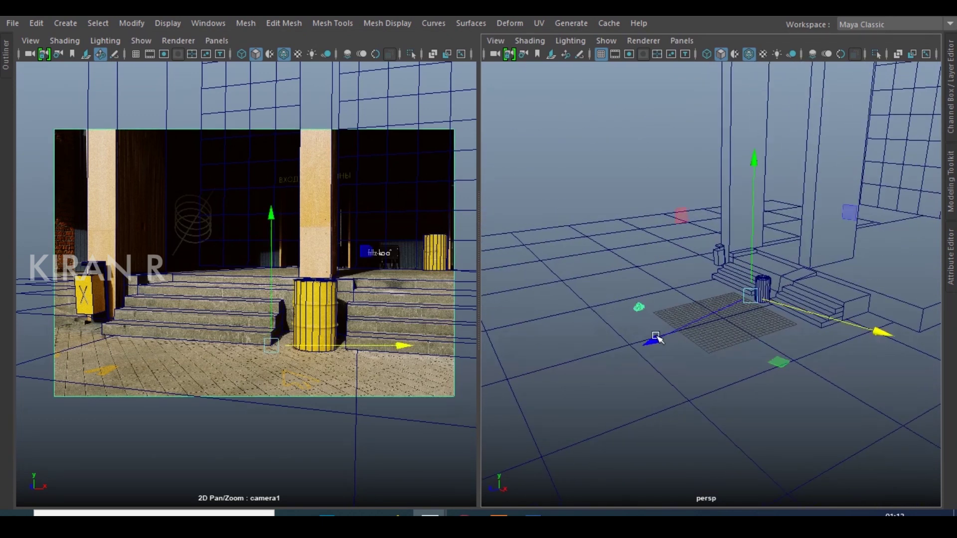
click(561, 157)
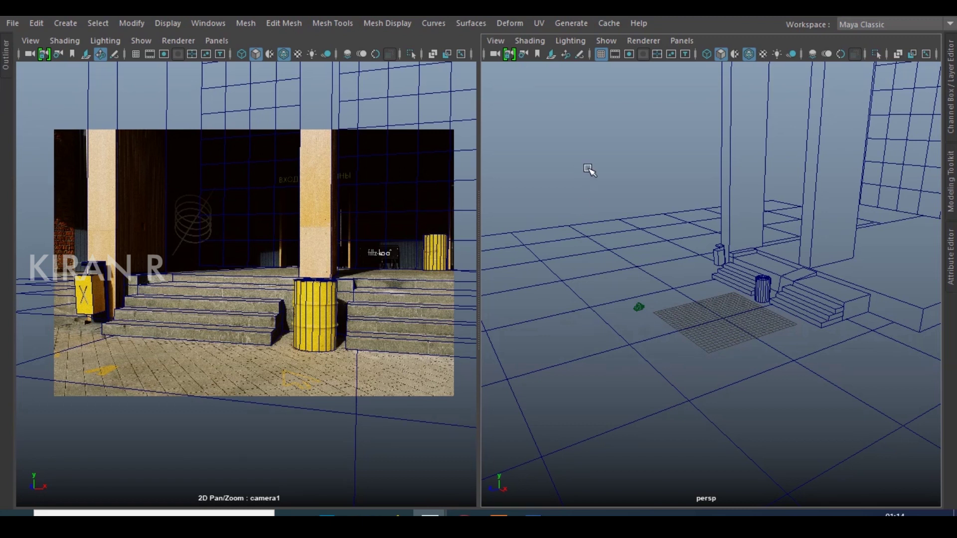
click(607, 23)
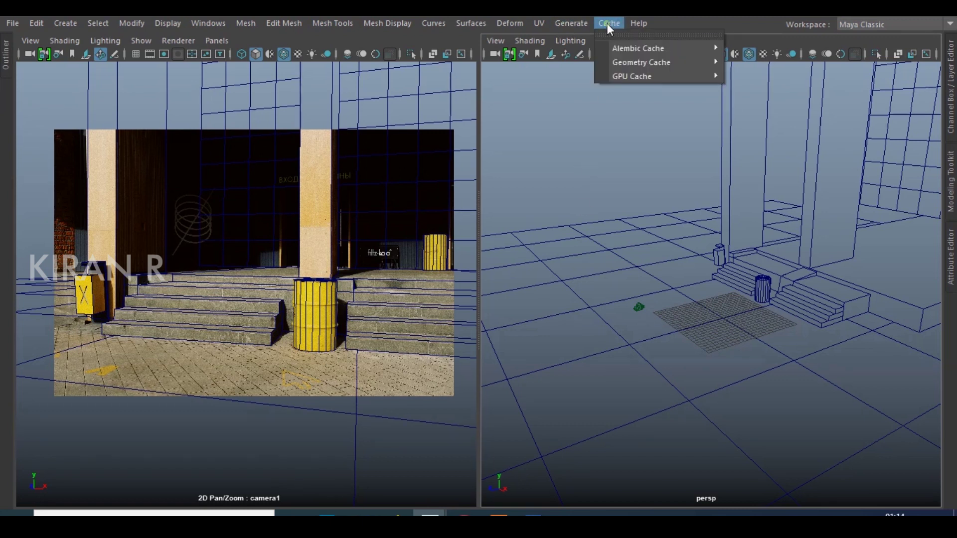
mouse_move(689, 51)
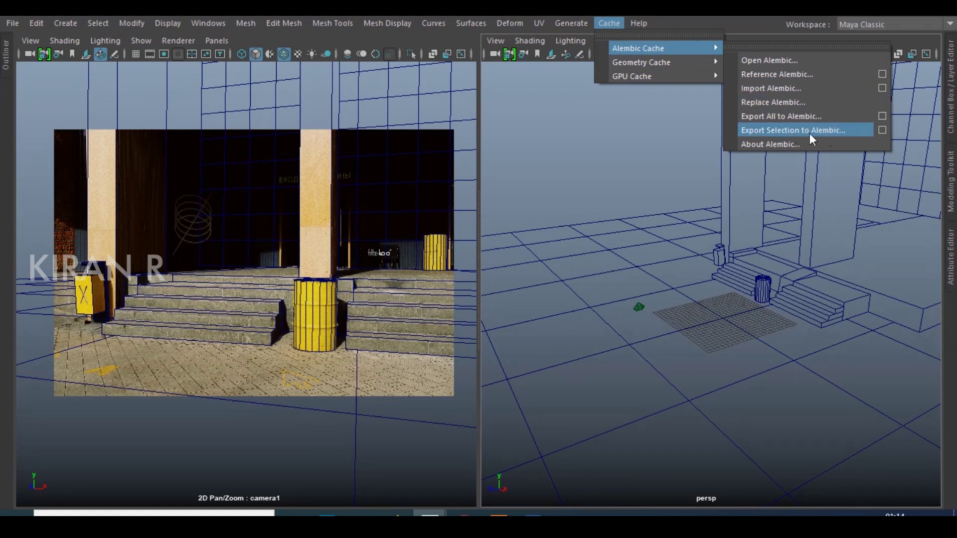
click(651, 185)
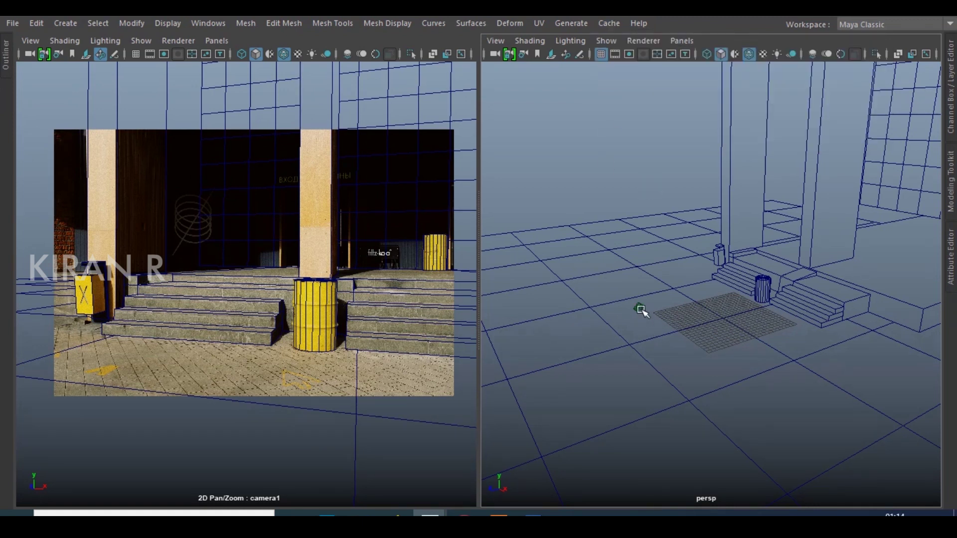
Step: Select the projection camera and review the options for exporting it to Alembic, without exporting
click(640, 309)
click(615, 25)
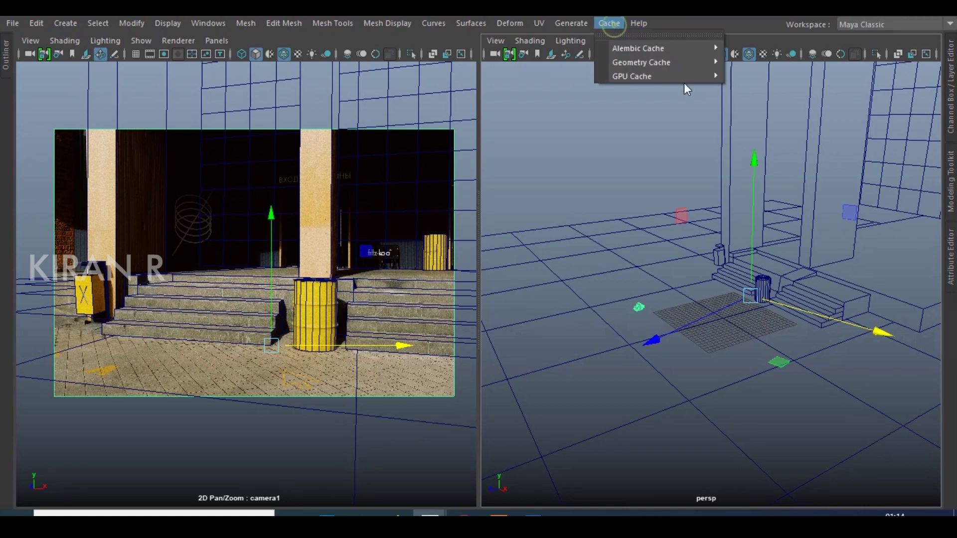
mouse_move(678, 48)
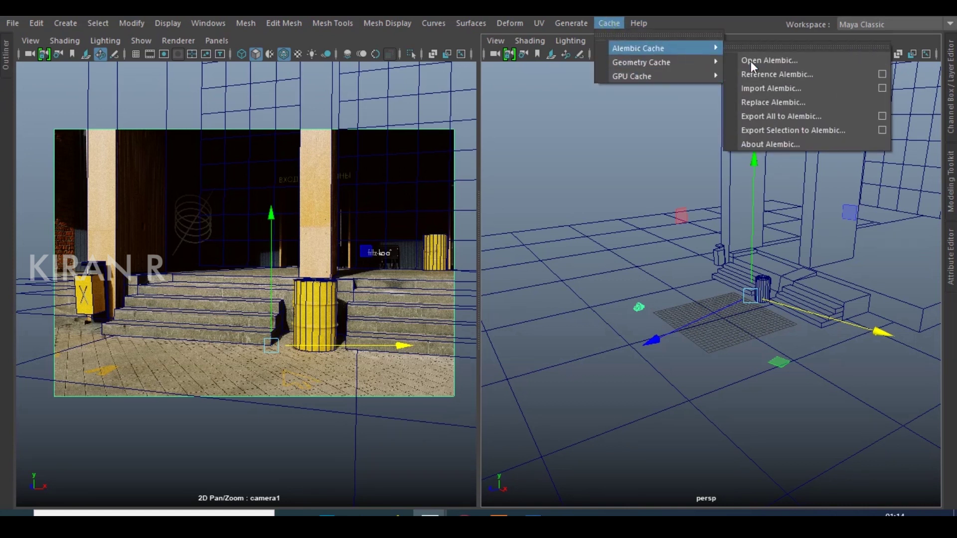
click(792, 129)
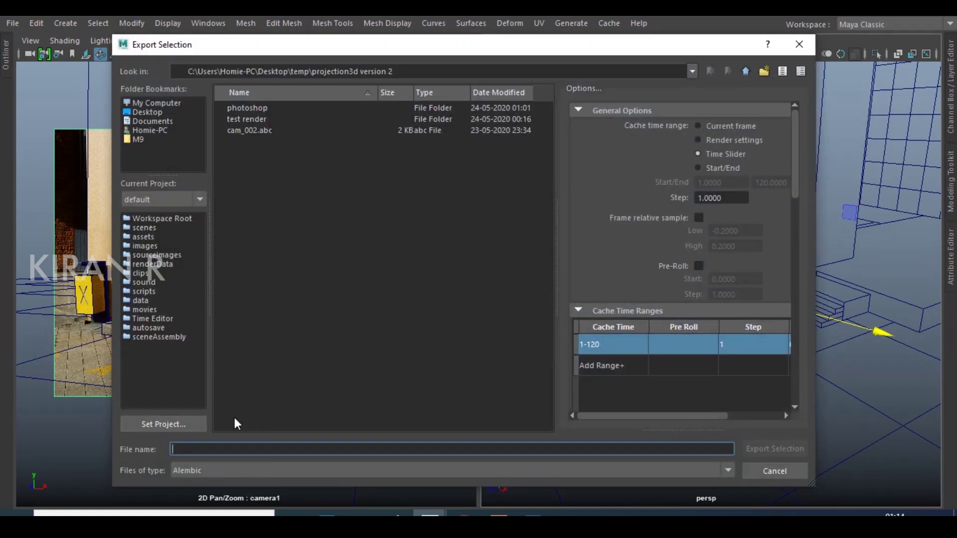
click(777, 471)
click(629, 184)
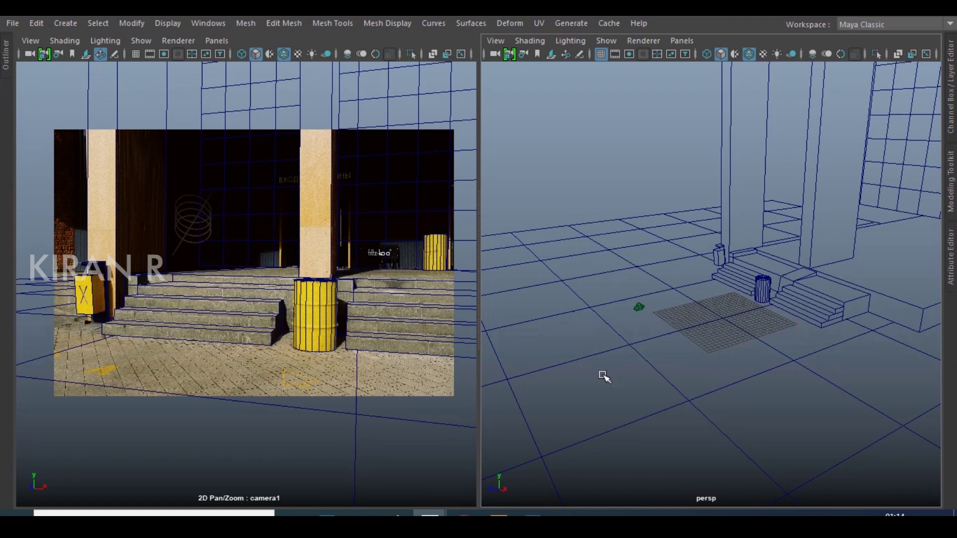
Step: Switch to Nuke, restore the full workspace layout and fit the entrance photo in the viewer
mouse_move(463, 512)
click(516, 493)
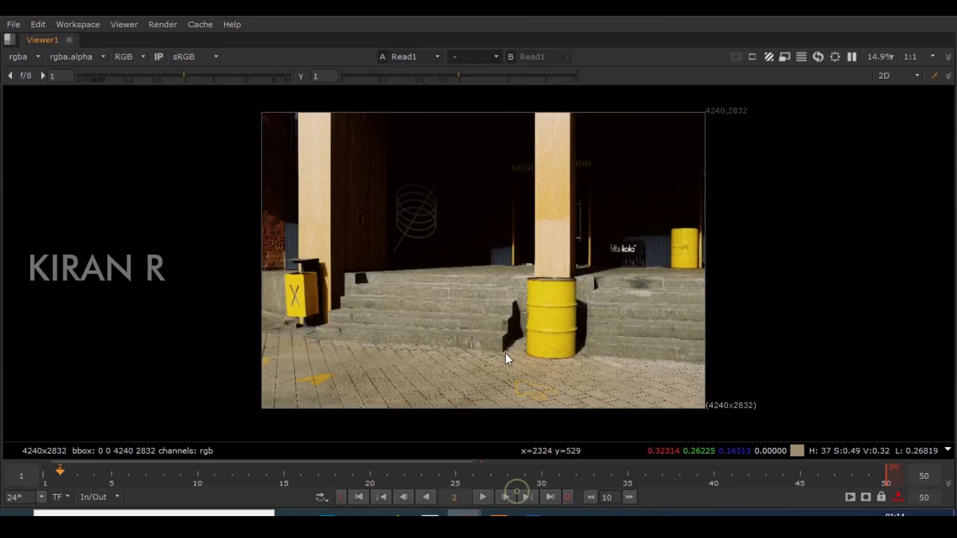
key(space)
drag(740, 243, 767, 262)
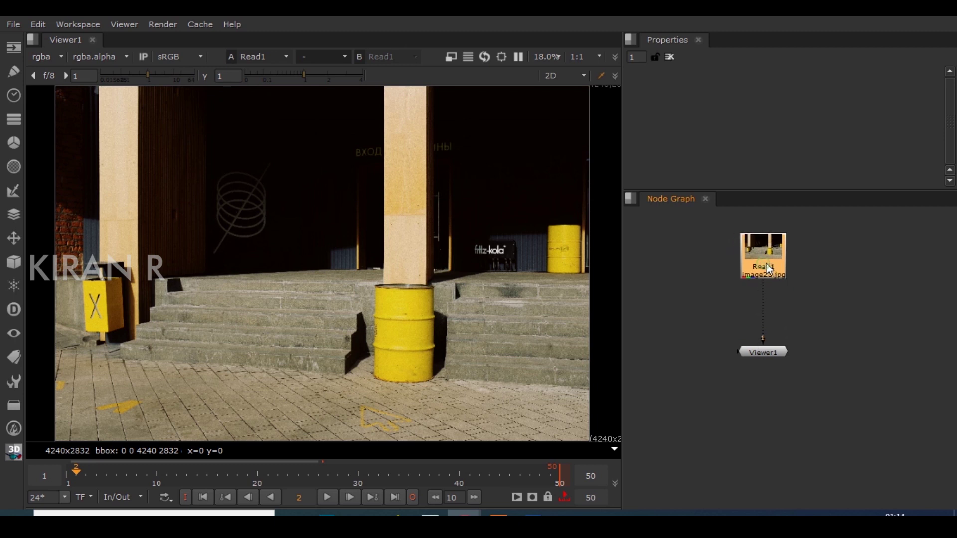
scroll(475, 220, down, 3)
scroll(368, 291, up, 1)
middle_drag(367, 291, 338, 294)
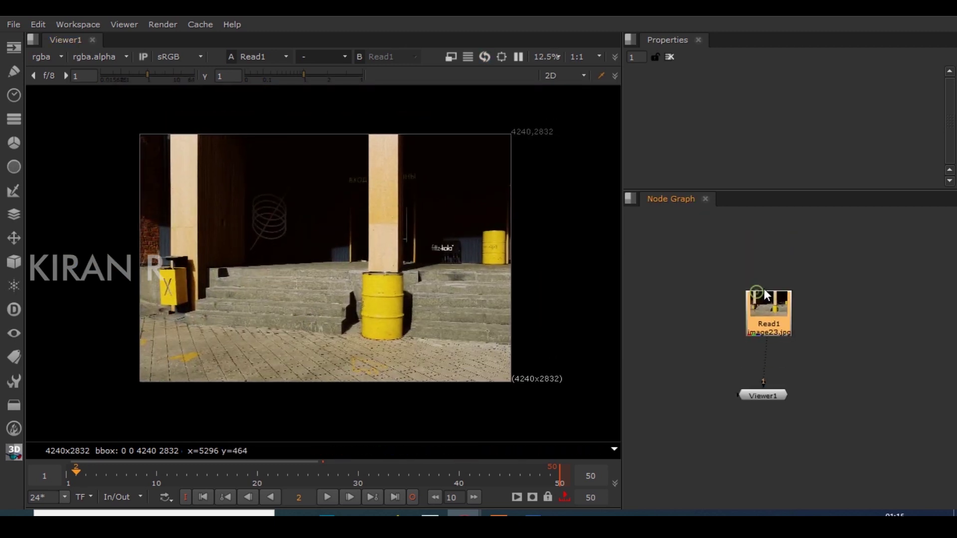
Step: Open the Read1 node's properties to check the image format and align the node above Viewer1
drag(765, 295, 766, 277)
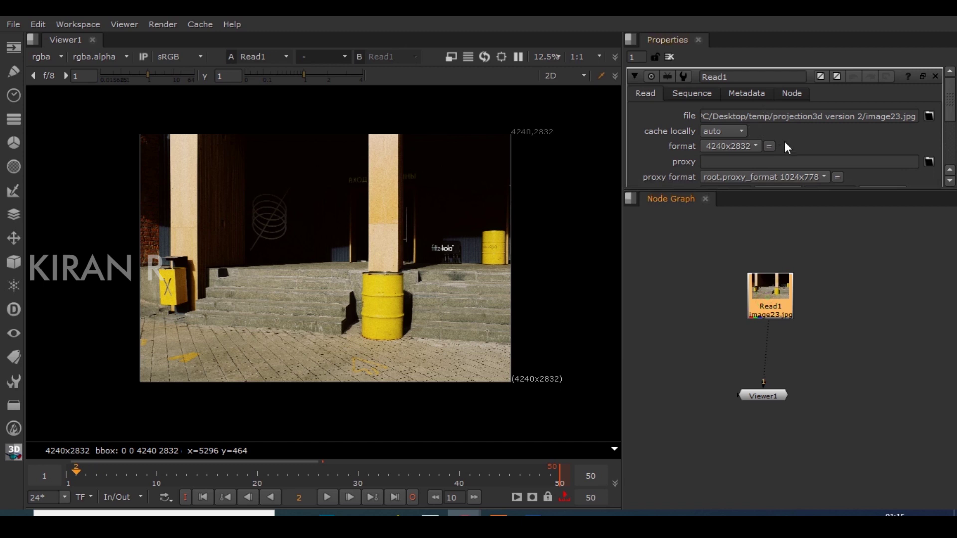
click(917, 353)
drag(772, 298, 764, 298)
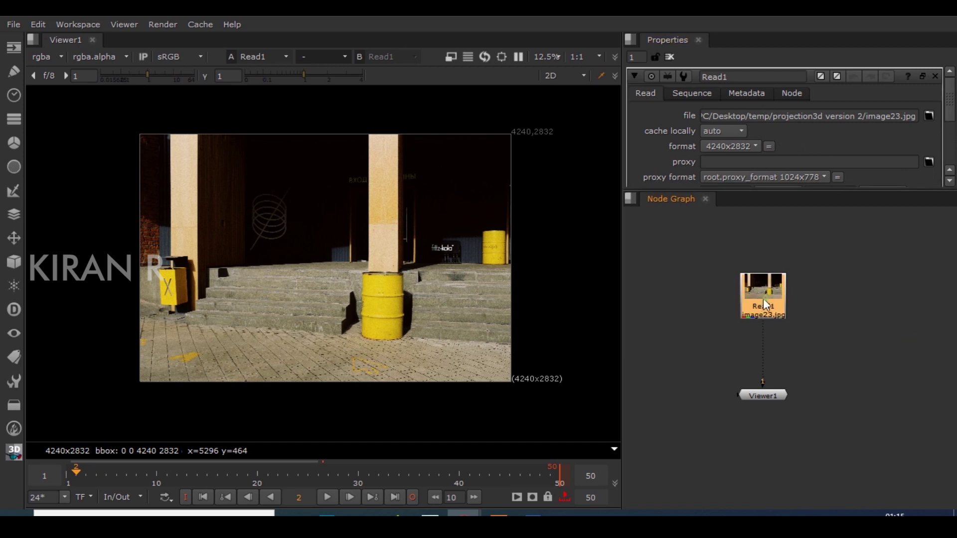
click(811, 323)
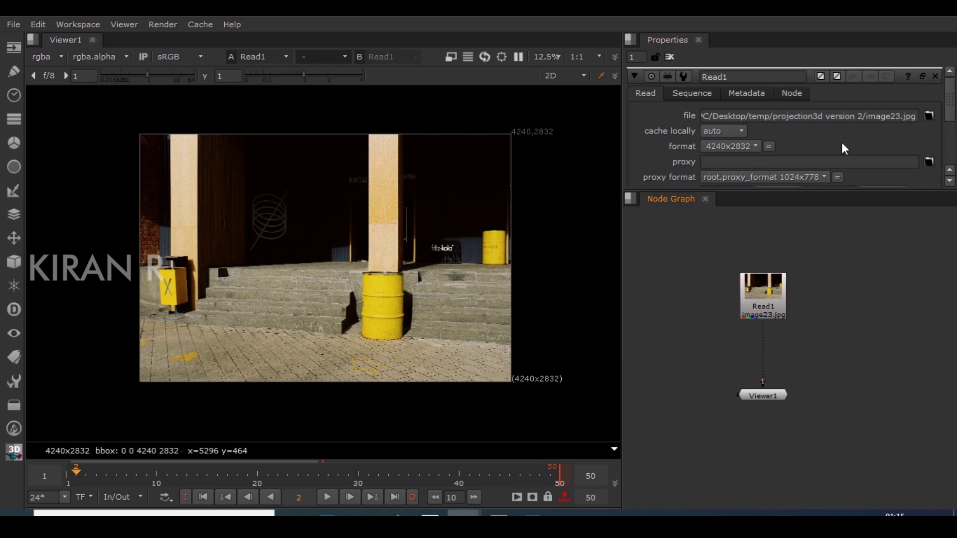
Step: Set the project's full size format to 4240x2832 to match the photo and close the project settings
key(s)
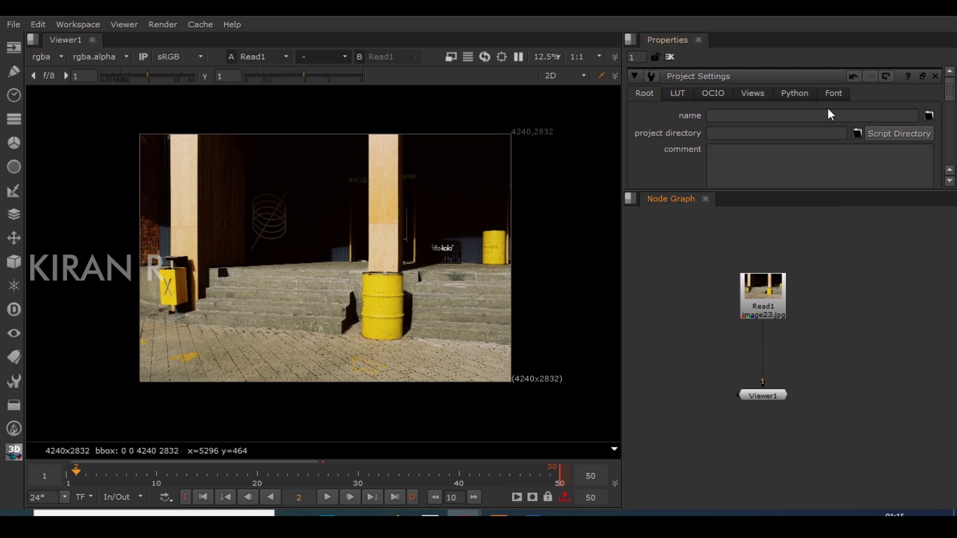
scroll(827, 110, down, 5)
click(746, 119)
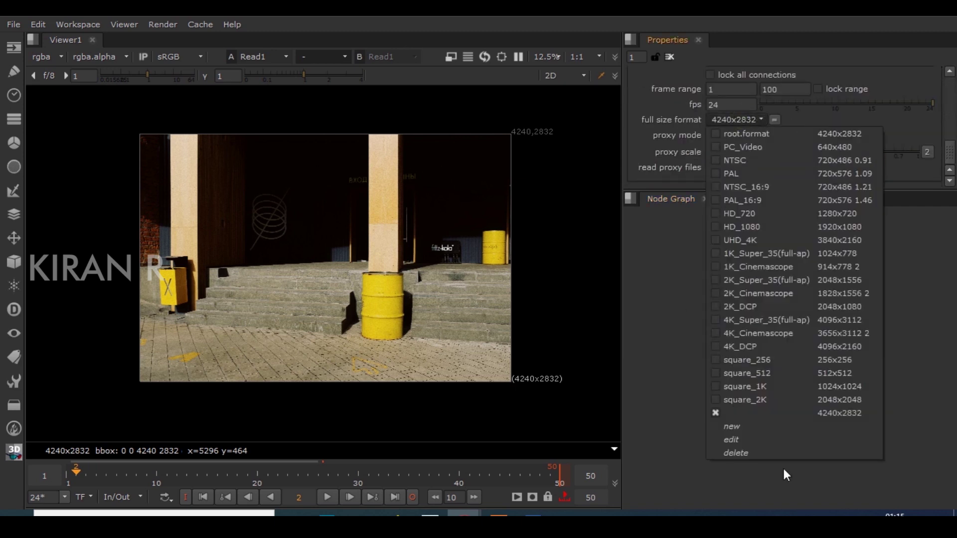
click(762, 412)
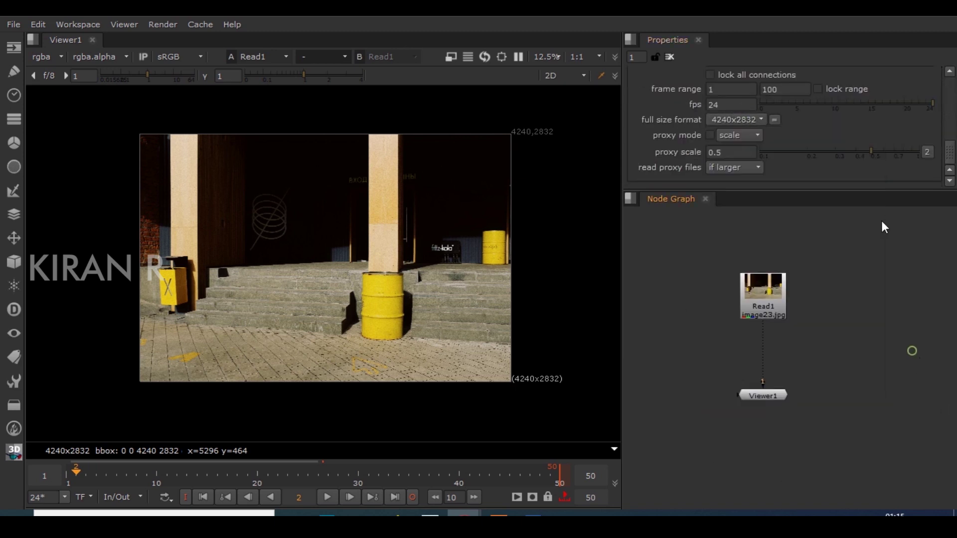
scroll(882, 129, up, 5)
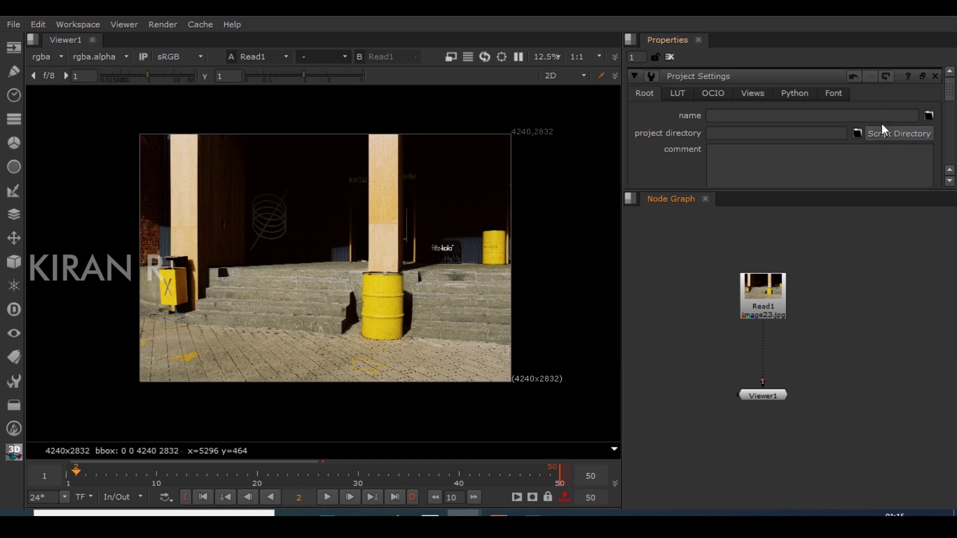
click(935, 76)
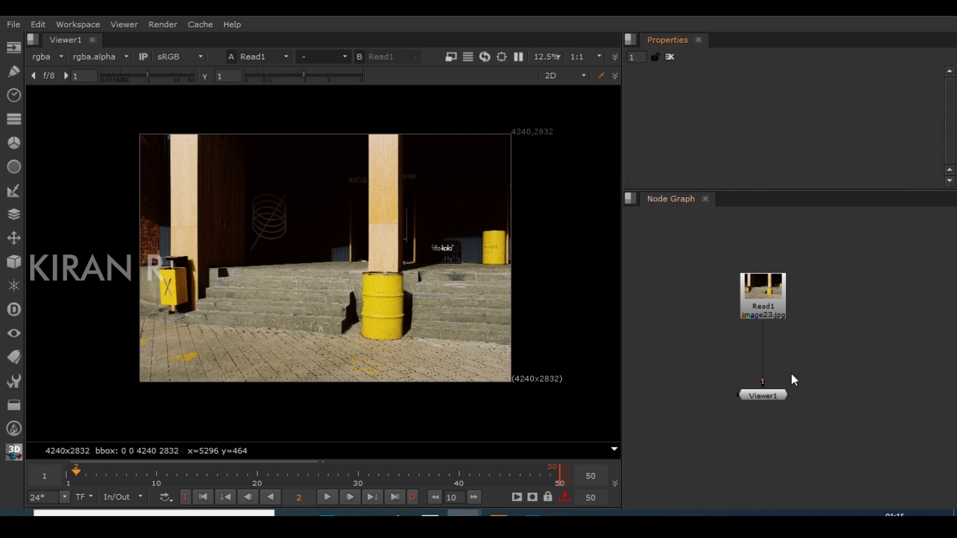
Step: Add a Project3D node beside the Read1 image node and place it with free space around it
mouse_move(766, 288)
mouse_down()
mouse_move(767, 280)
mouse_move(768, 294)
mouse_up()
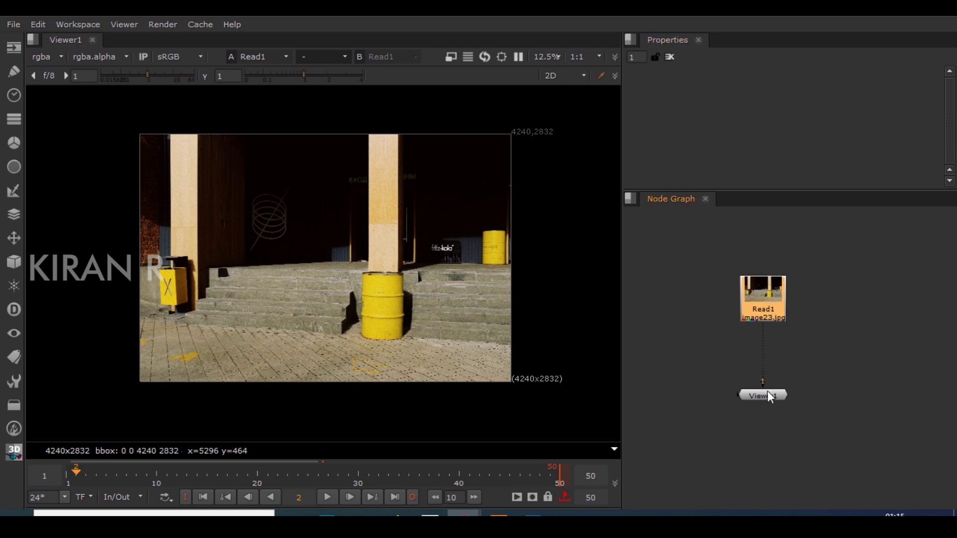
click(727, 367)
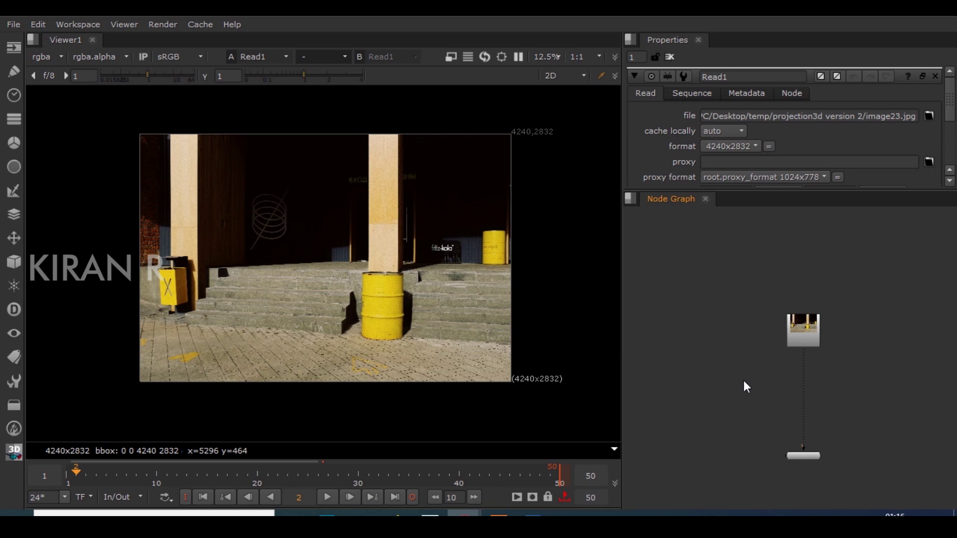
key(Tab)
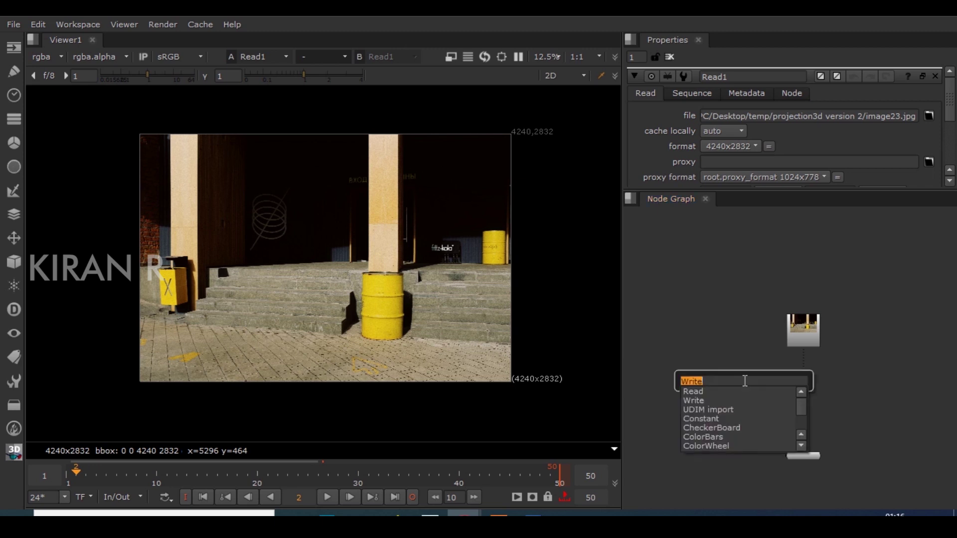
text(project)
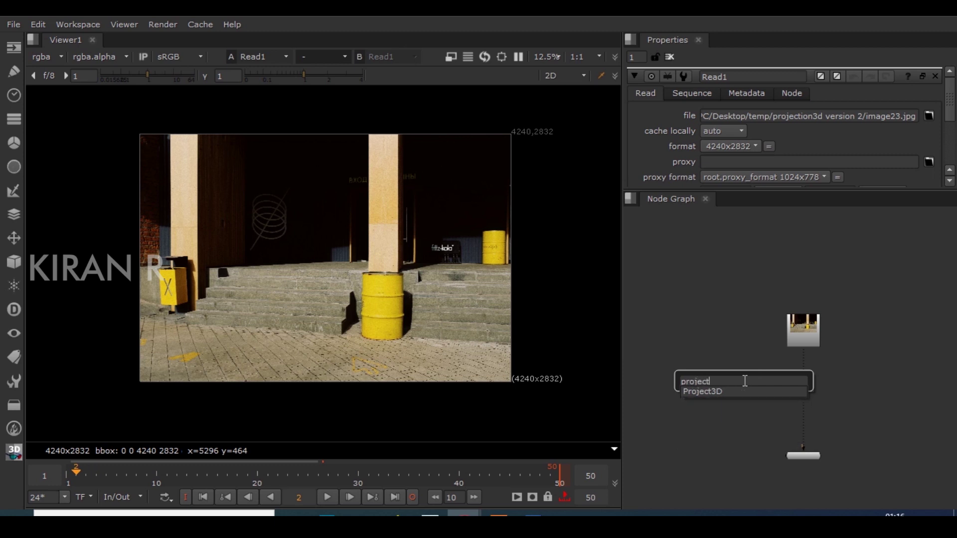
key(Return)
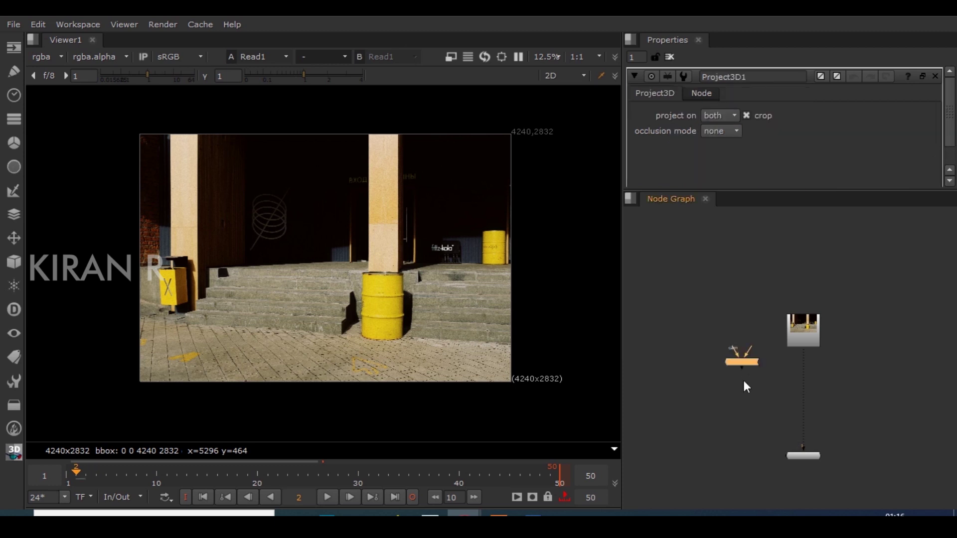
scroll(744, 381, up, 4)
drag(756, 341, 740, 396)
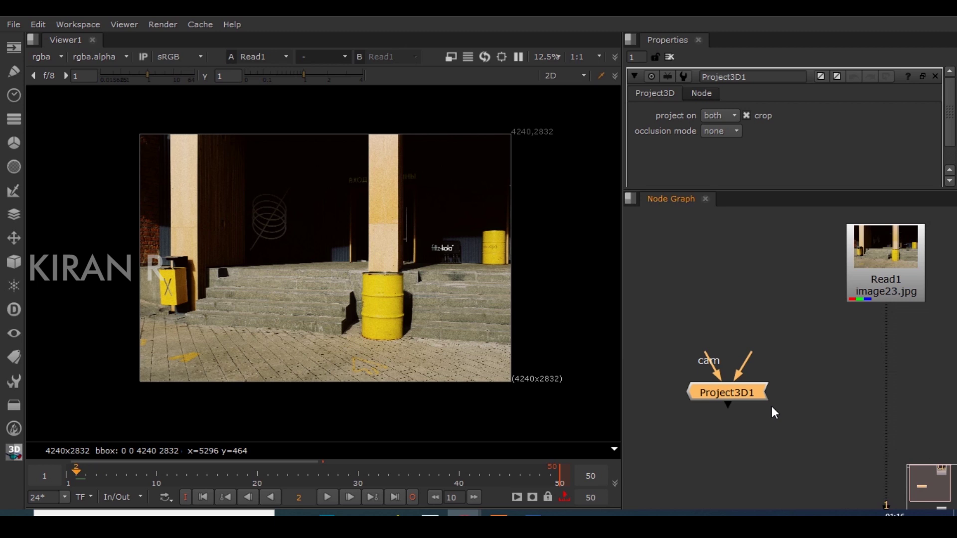
Step: Try to connect the Project3D node's image input to the Read1 photo
mouse_move(744, 357)
mouse_down()
mouse_move(809, 283)
mouse_move(791, 355)
mouse_move(811, 294)
mouse_up()
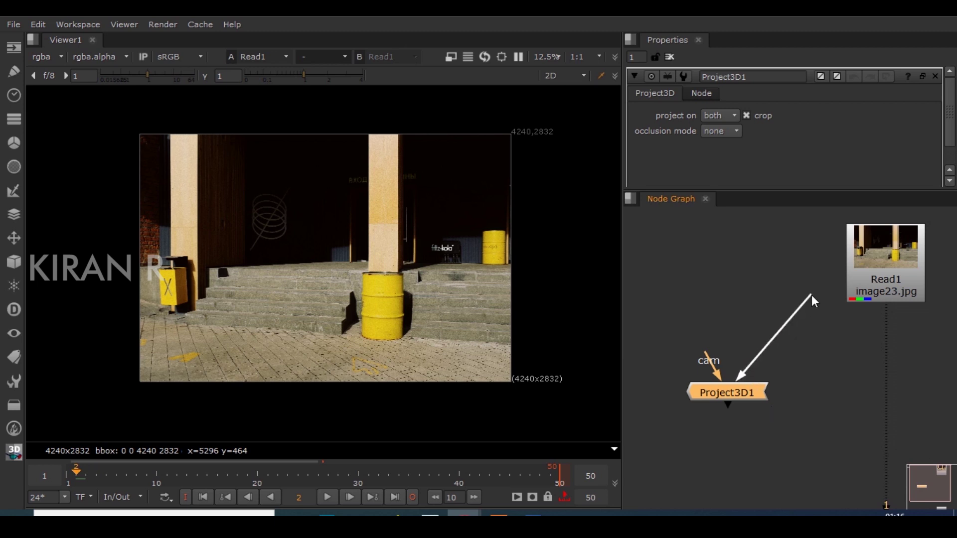
drag(766, 353, 768, 353)
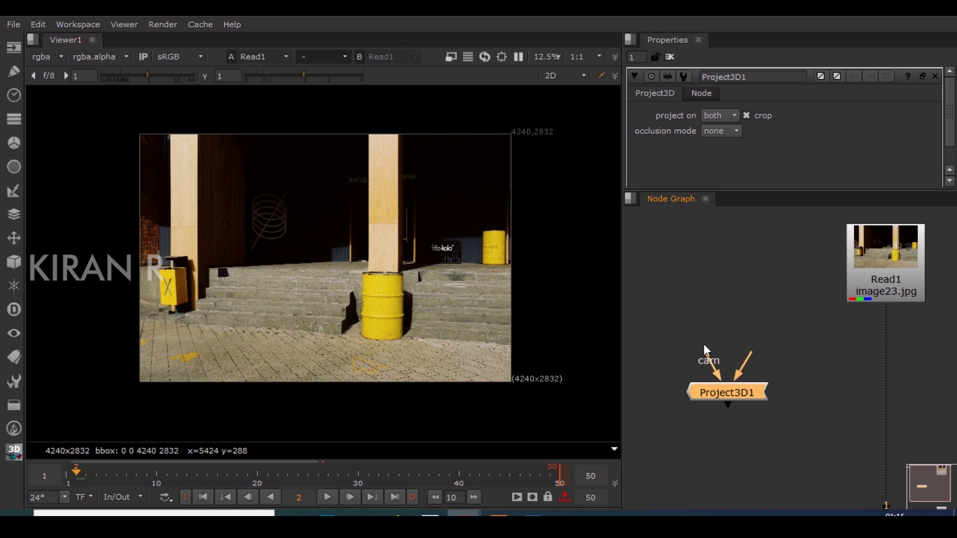
scroll(745, 407, down, 3)
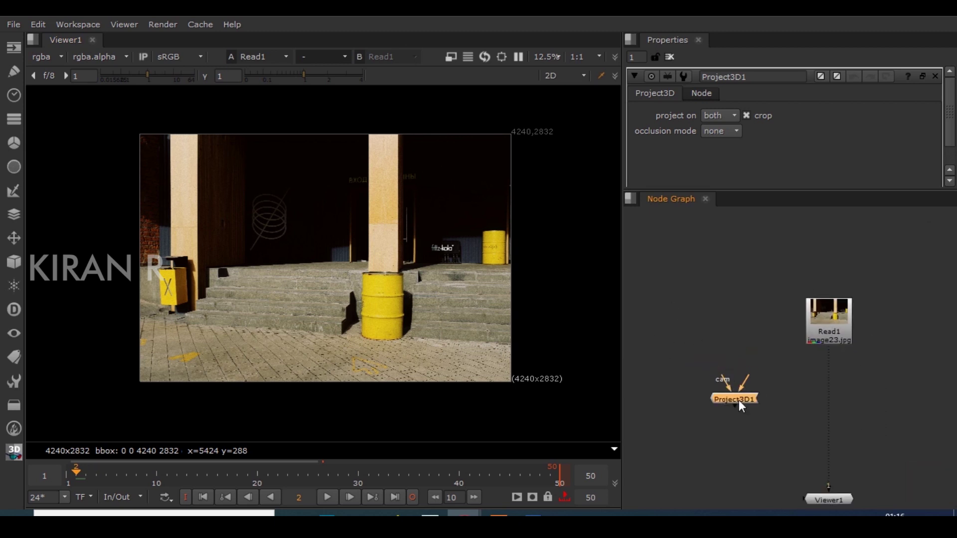
Step: Insert the Project3D node into the connection between the Read1 photo and Viewer1
mouse_move(817, 383)
mouse_down()
mouse_move(731, 394)
mouse_move(817, 405)
mouse_move(822, 379)
mouse_move(825, 391)
mouse_up()
click(810, 390)
drag(813, 381, 738, 384)
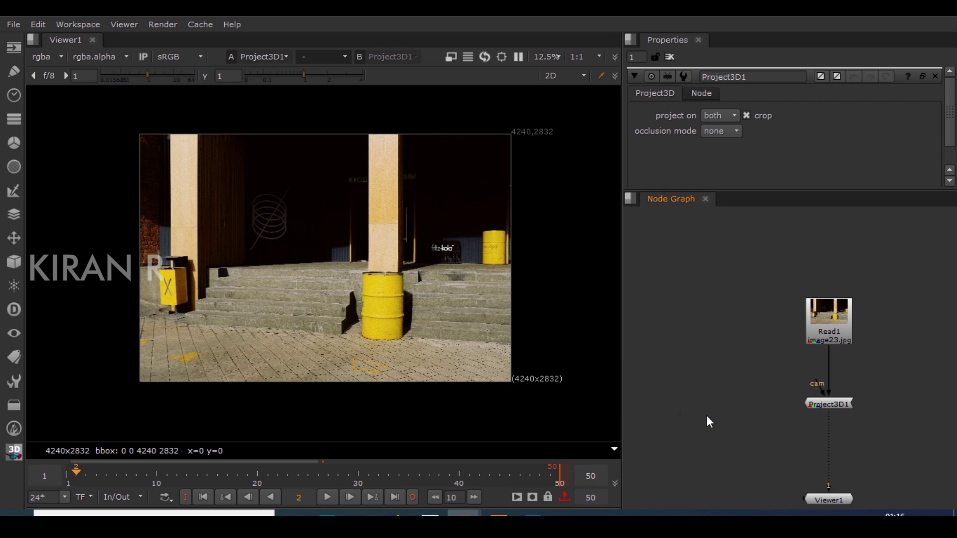
Step: Switch to Maya to look at the matched camera and set in the perspective view, and return to Nuke
mouse_move(430, 513)
click(475, 483)
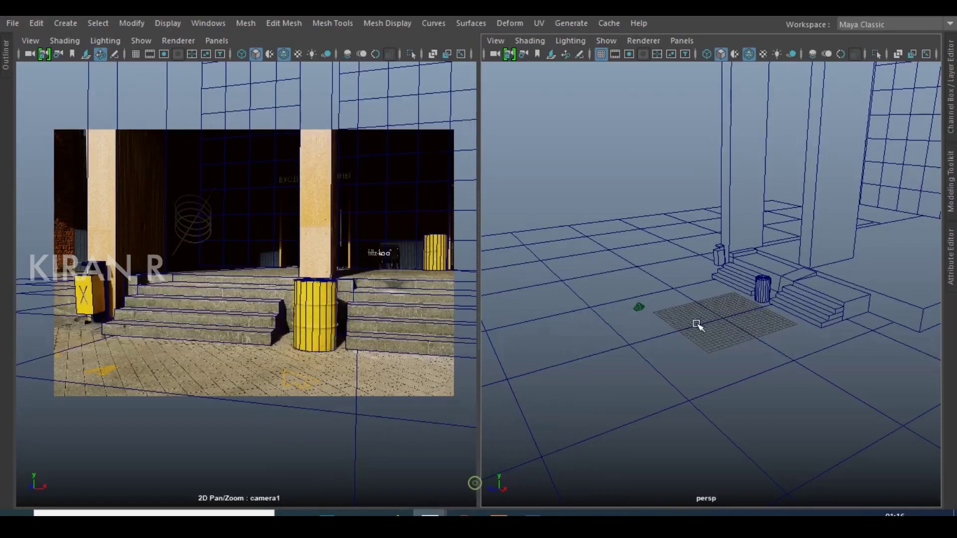
click(654, 309)
click(543, 165)
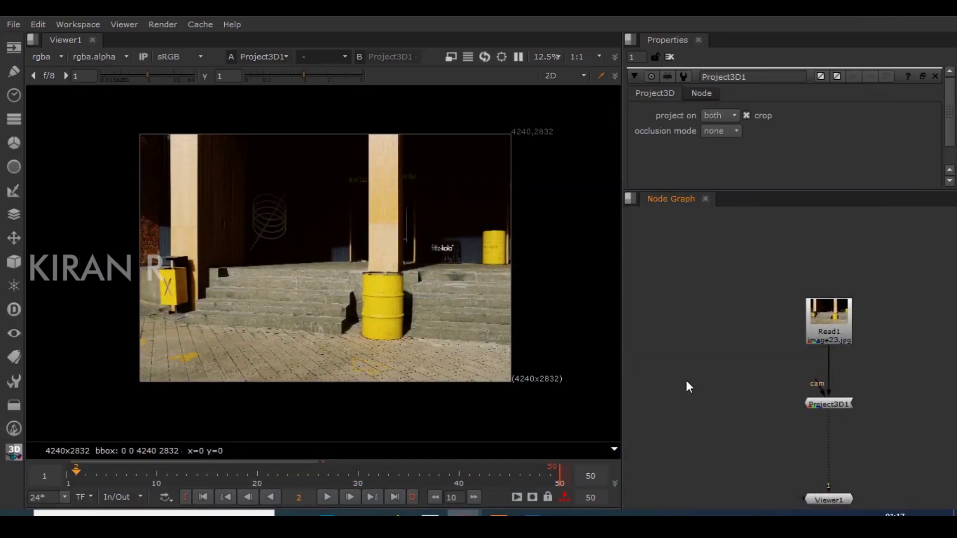
Step: Add a Camera node beside the Project3D node and show its file settings
key(Tab)
text(cam)
key(Down)
key(Down)
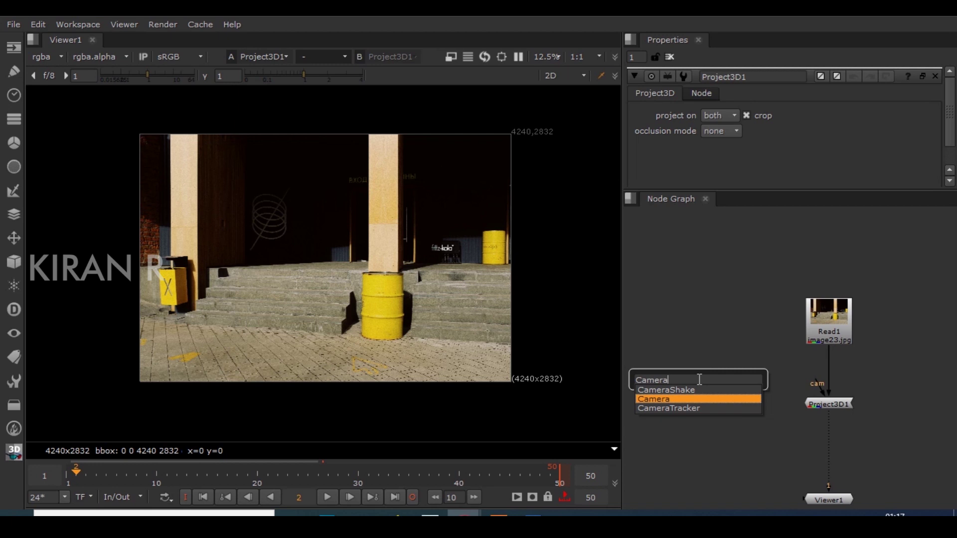
key(Return)
click(795, 419)
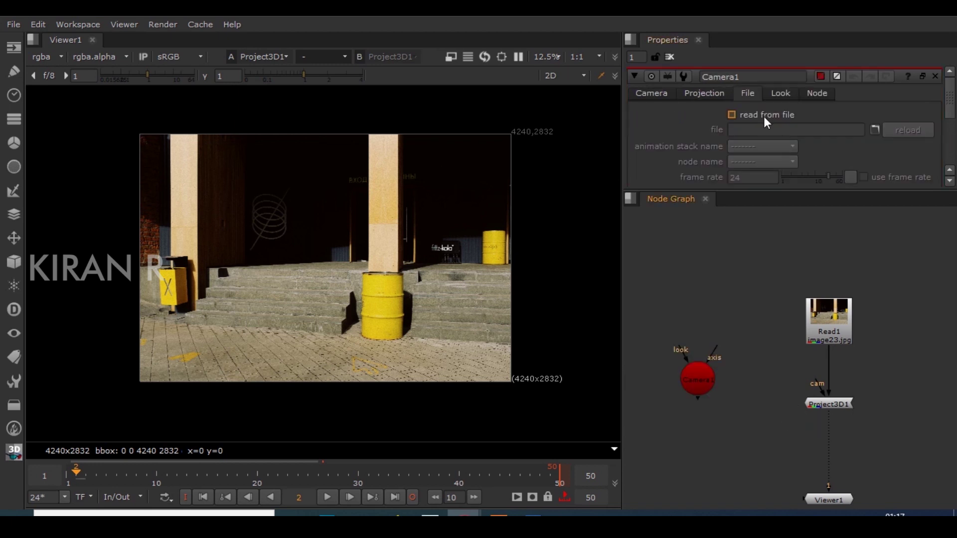
Step: Make the Camera node read cam_002.abc, replacing its current data, and connect it to Project3D1's cam input
click(732, 115)
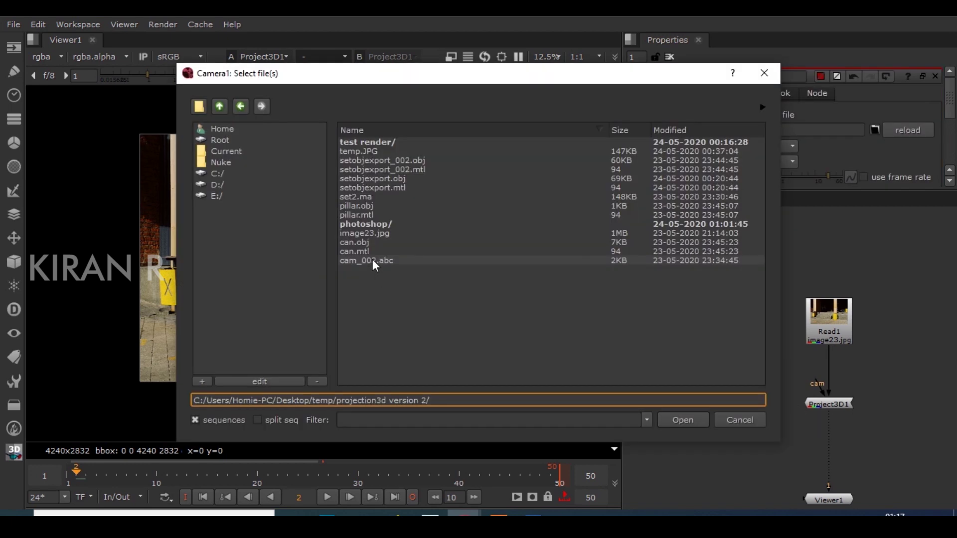
double_click(372, 261)
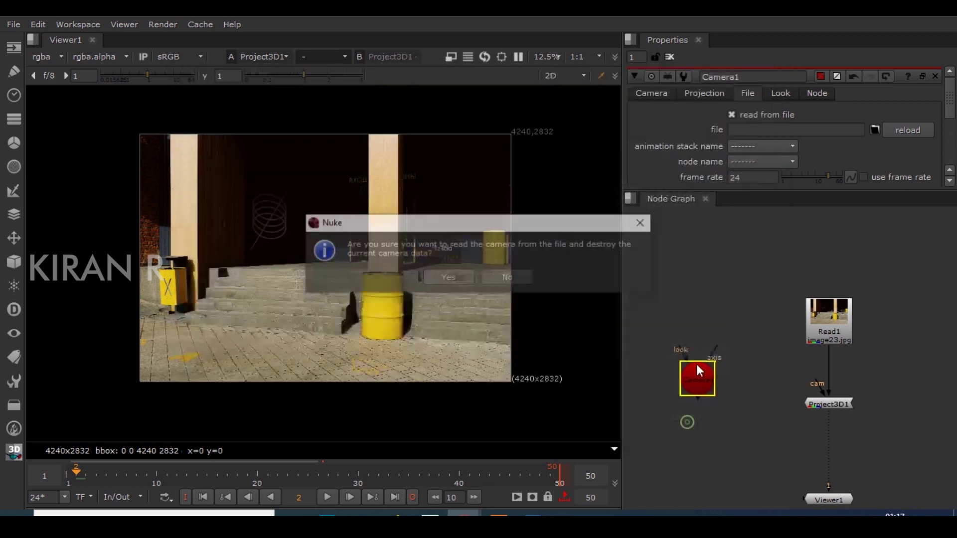
click(471, 280)
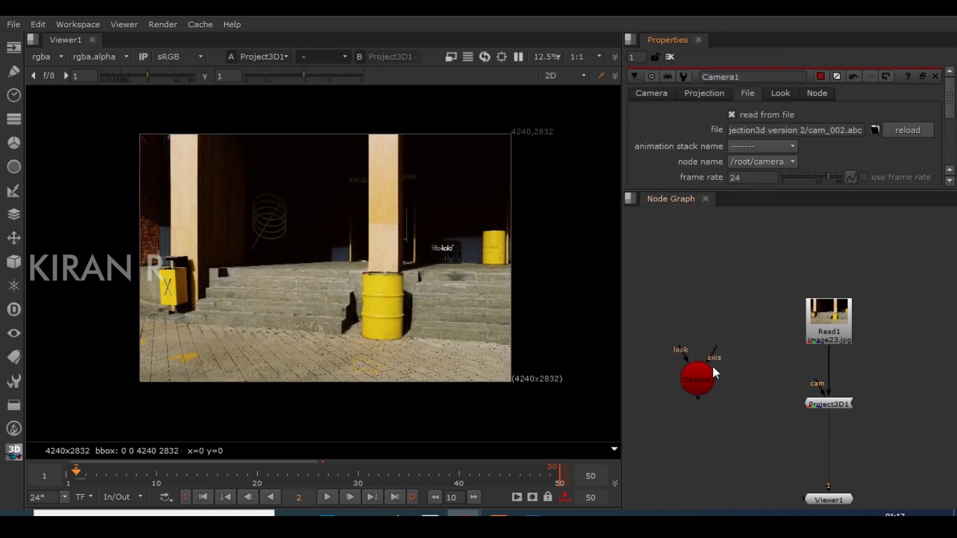
drag(693, 378, 722, 383)
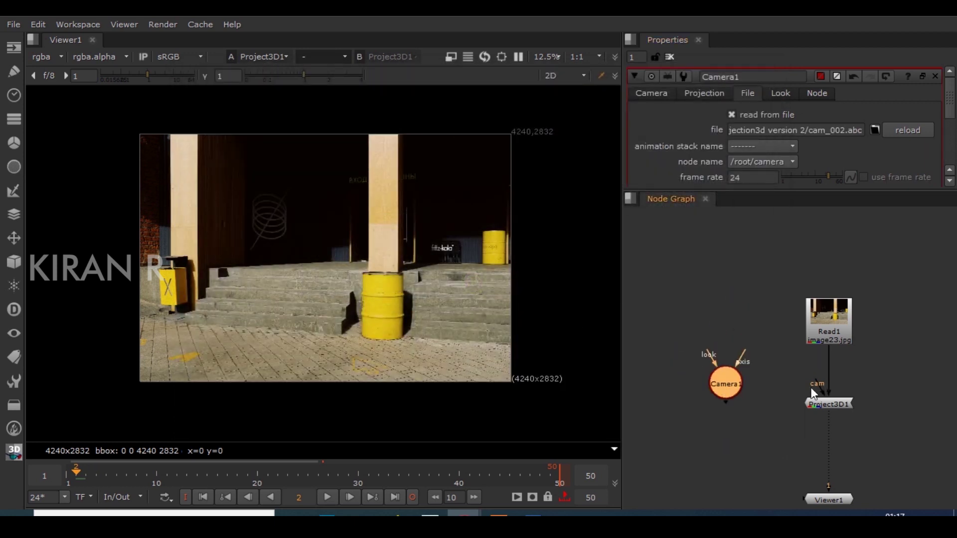
drag(819, 385, 737, 384)
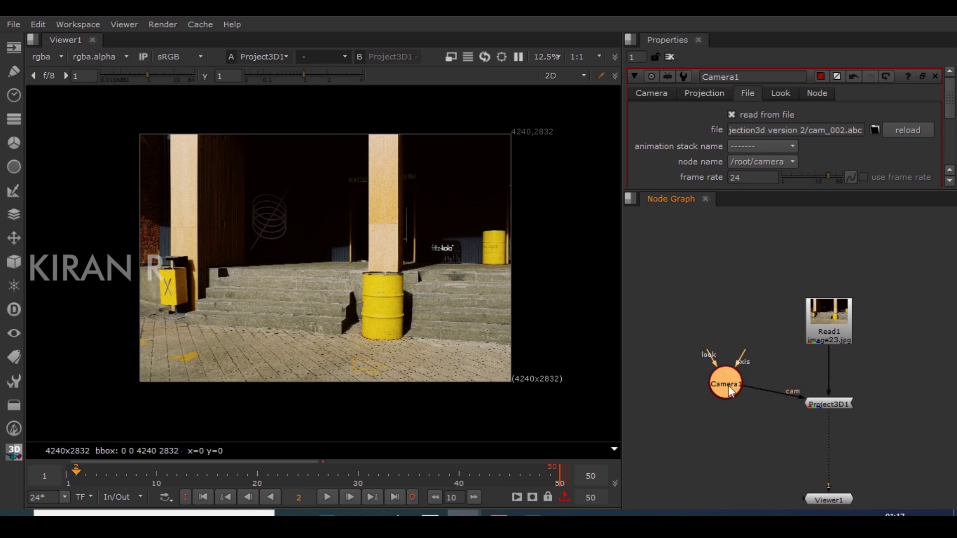
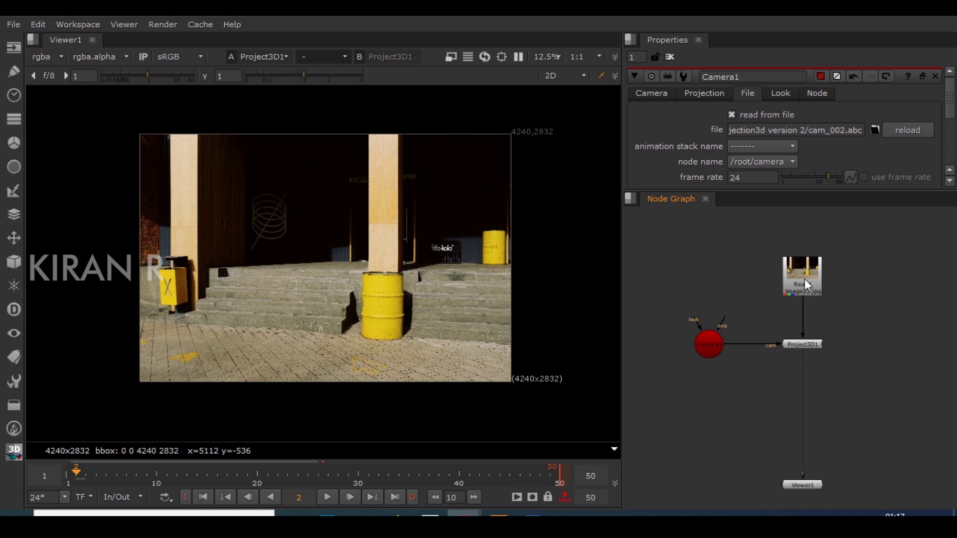
Step: Add a ReadGeo node below Project3D1 and load setobjexport.obj into it
click(755, 409)
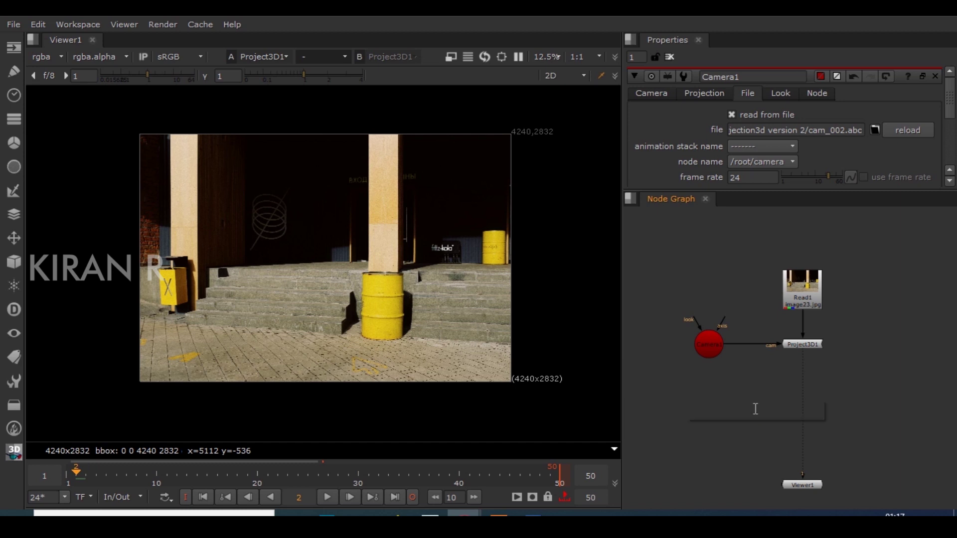
key(Tab)
text(r)
text(eadgeo)
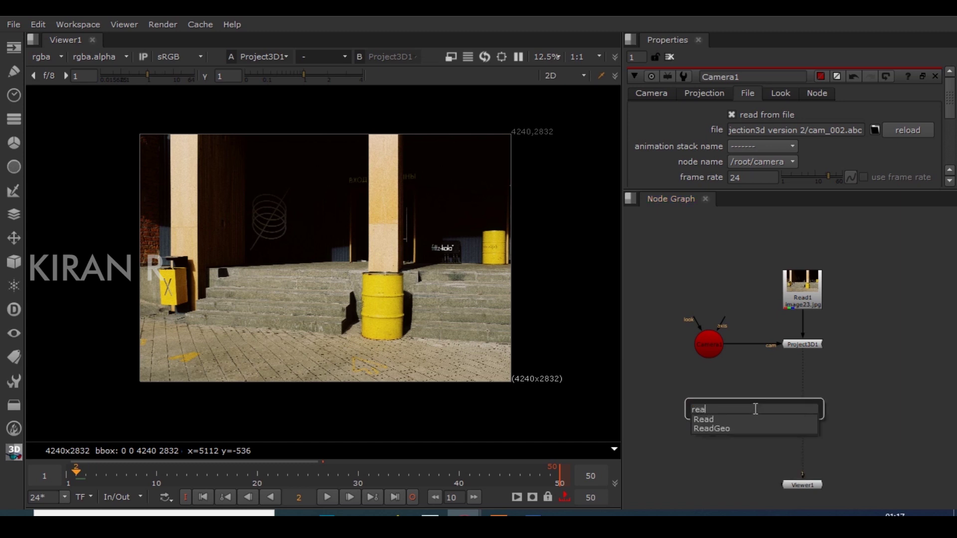
key(Return)
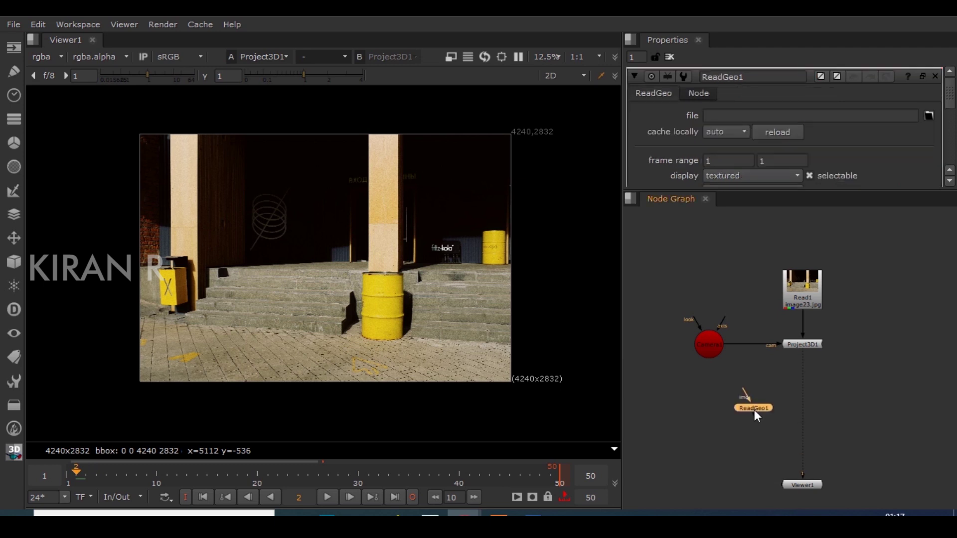
click(929, 116)
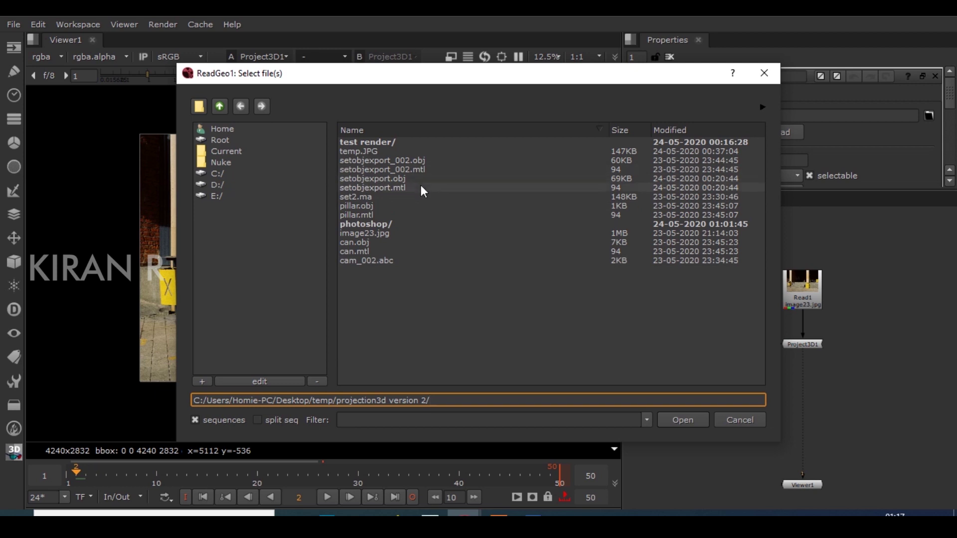
click(384, 178)
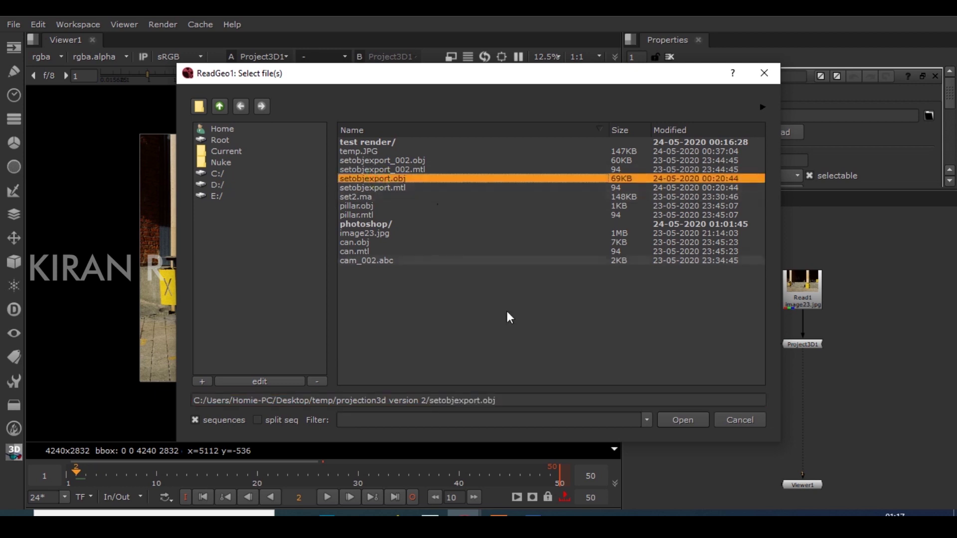
click(683, 420)
drag(743, 425, 741, 437)
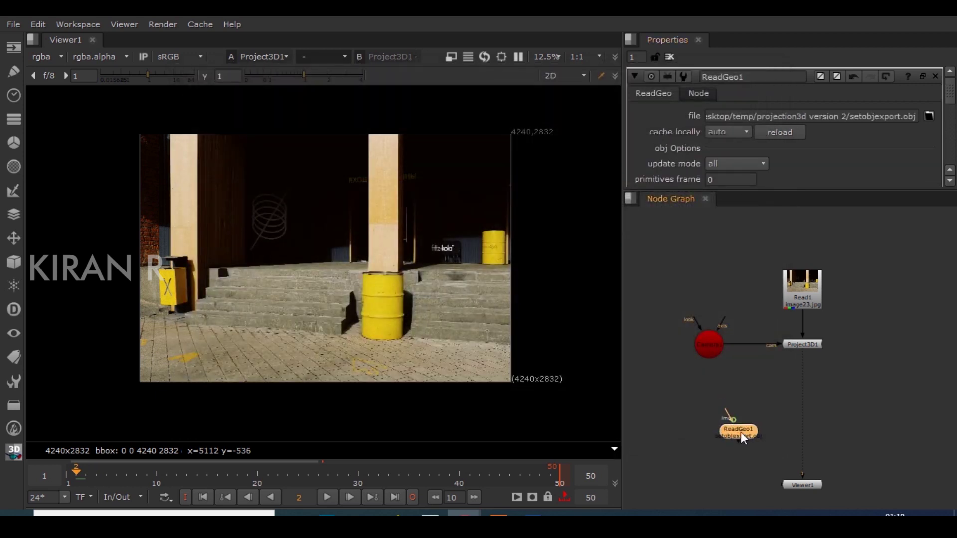
Step: Switch the viewer to 3D and examine the imported set geometry from several angles
click(574, 78)
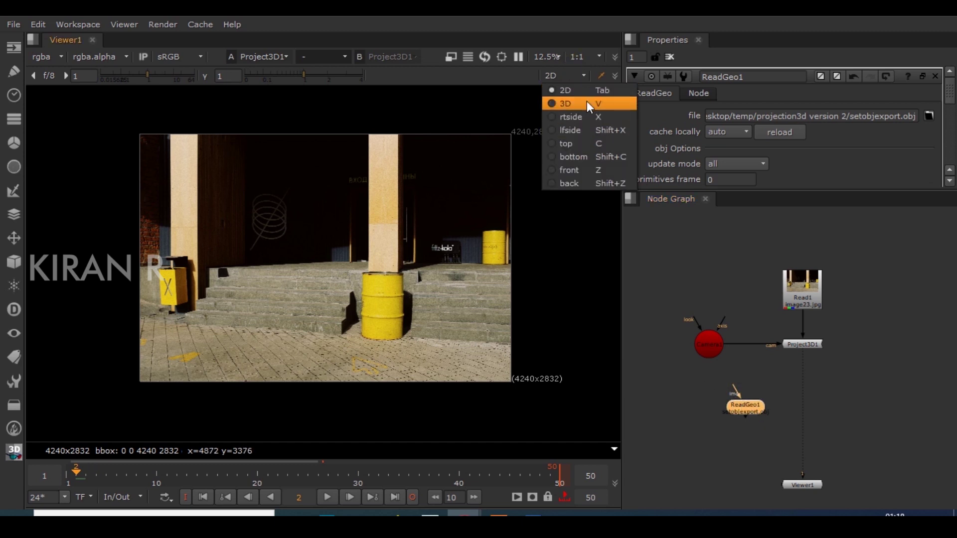
click(587, 103)
scroll(418, 249, down, 10)
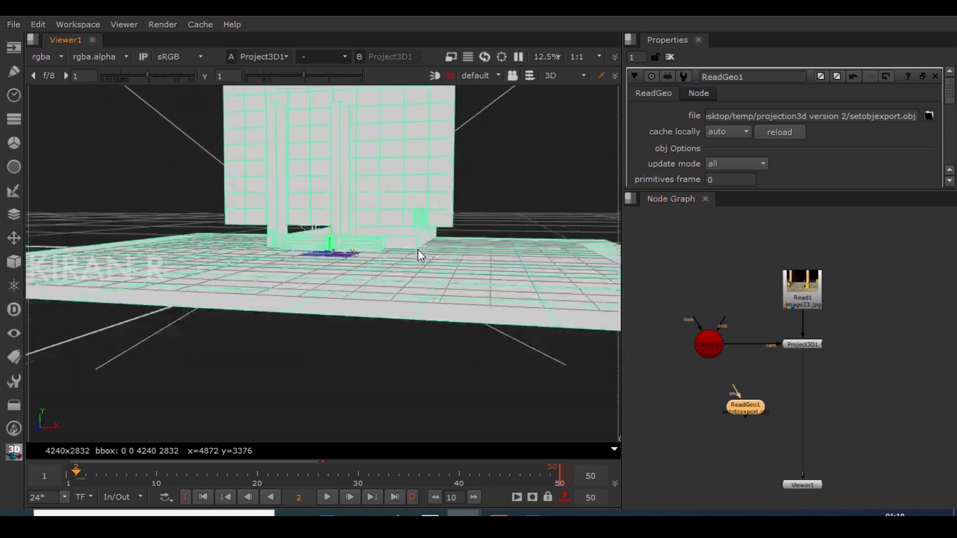
mouse_move(331, 353)
ctrl+mouse_down()
mouse_move(263, 353)
mouse_move(324, 363)
ctrl+mouse_up()
middle_drag(325, 369, 181, 230)
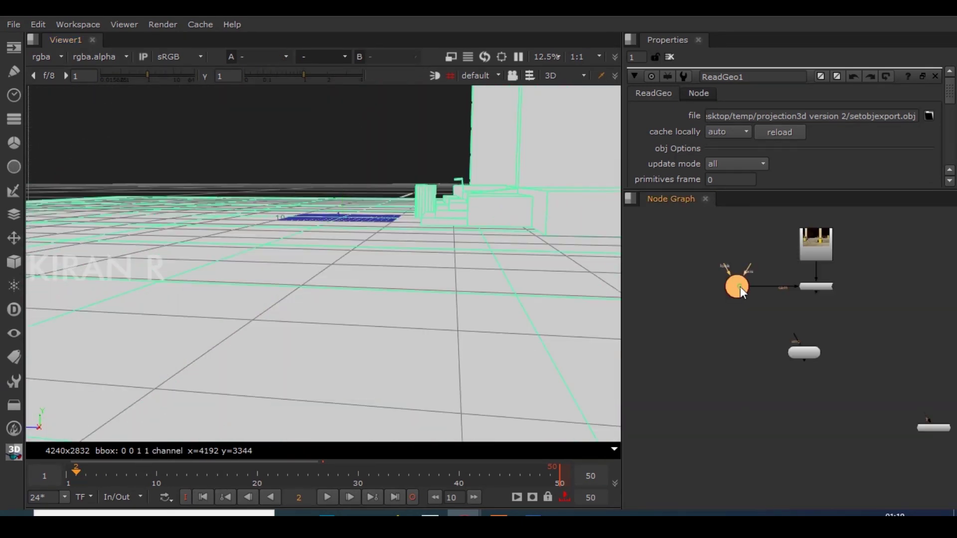
Step: Inspect Camera1 and the ReadGeo1 set in the 3D view, undoing the accidental rotation of the geometry
click(740, 287)
click(807, 399)
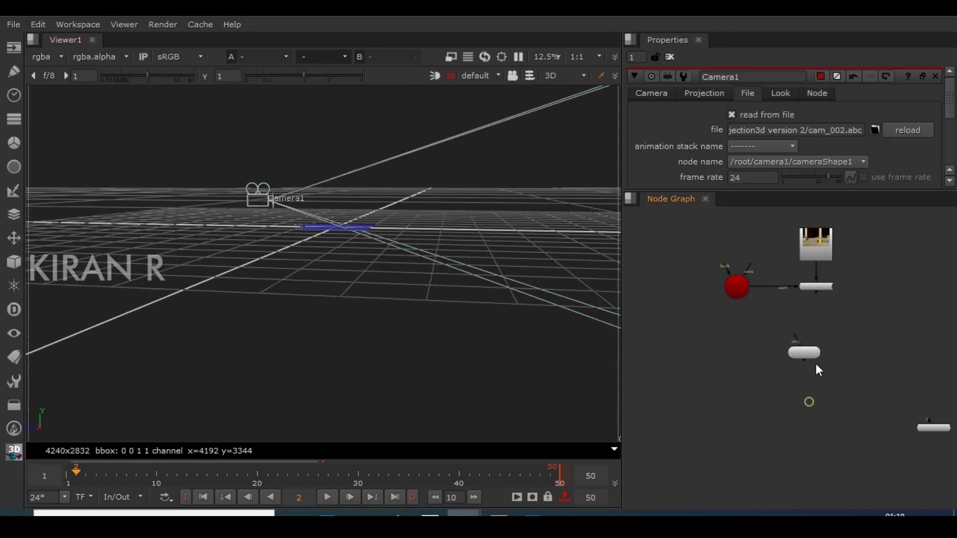
scroll(807, 354, up, 3)
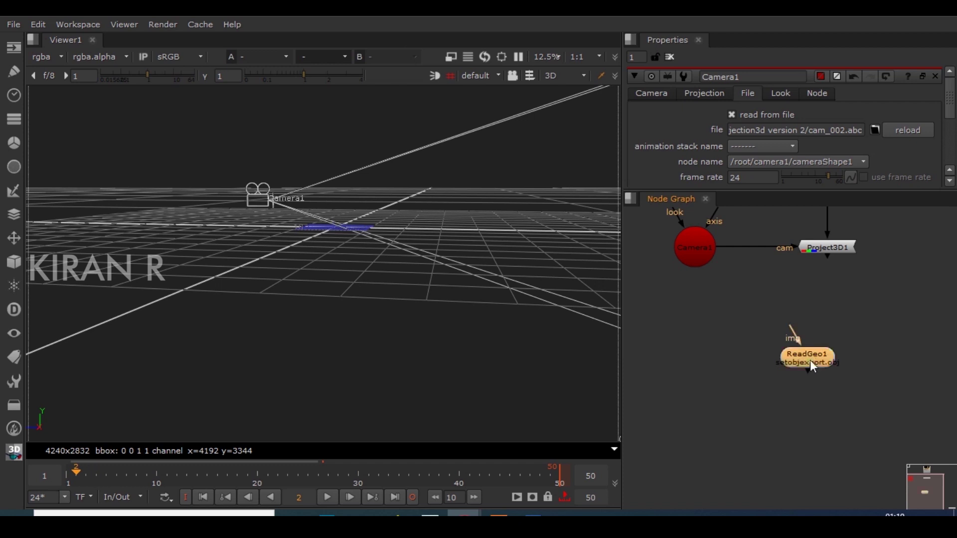
click(810, 365)
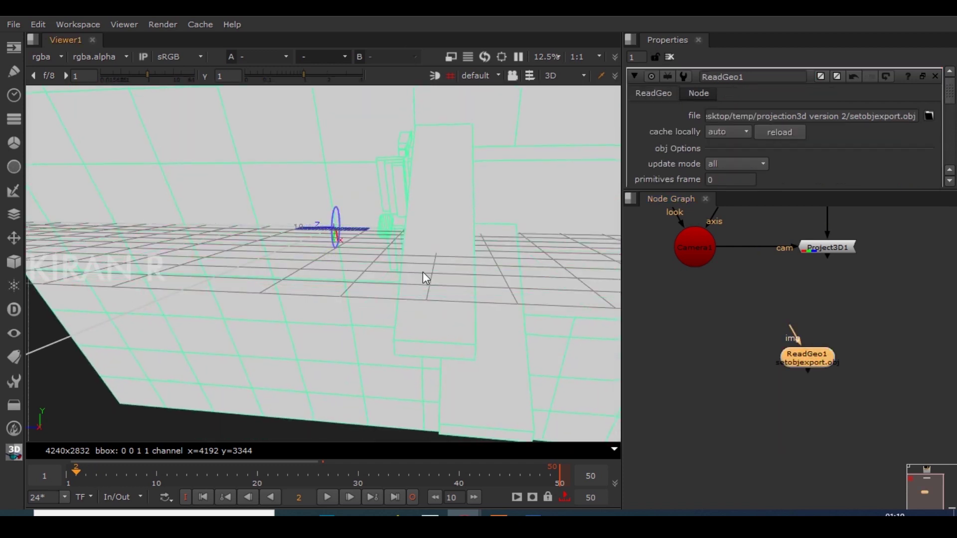
key(ctrl+z)
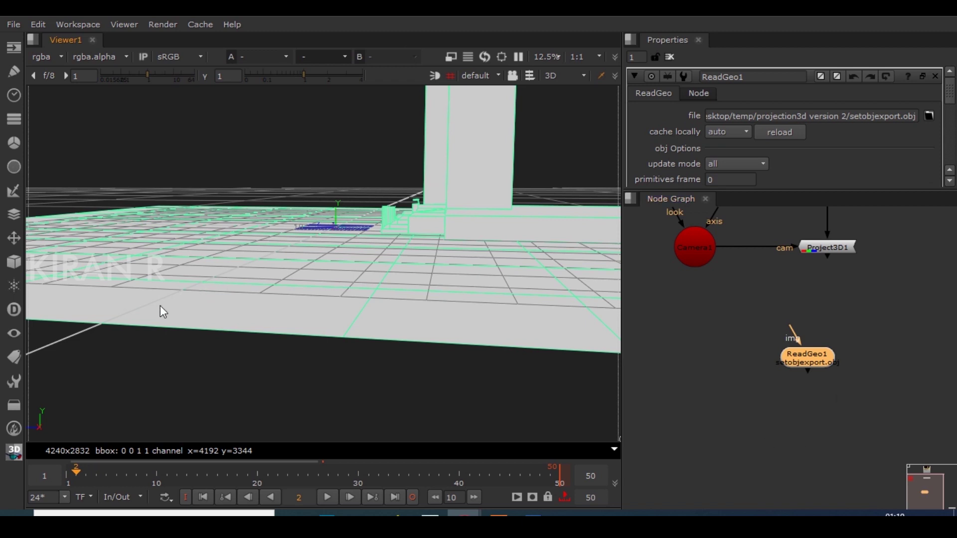
ctrl+drag(167, 396, 395, 423)
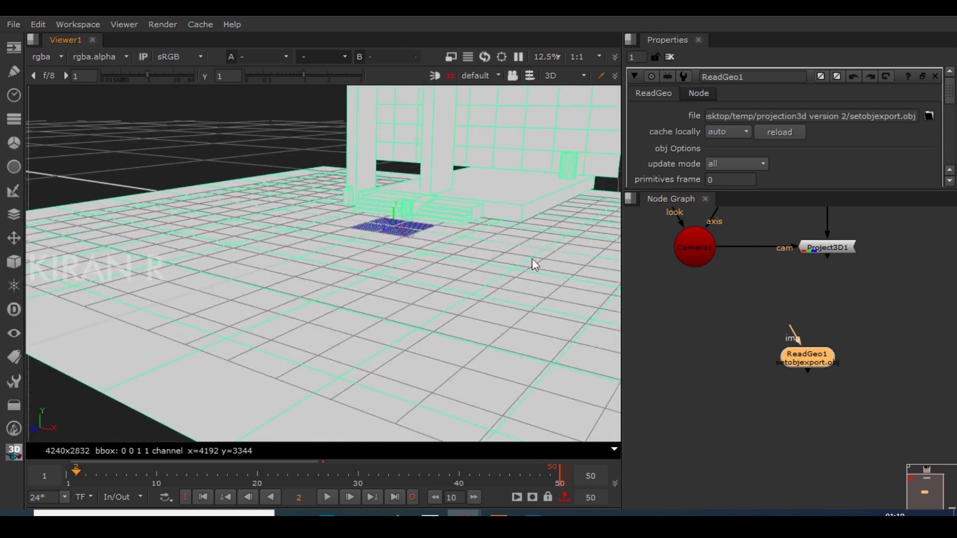
Step: Connect ReadGeo1's img input to Project3D1 and align the geometry node directly beneath it
scroll(852, 396, down, 4)
scroll(848, 395, up, 2)
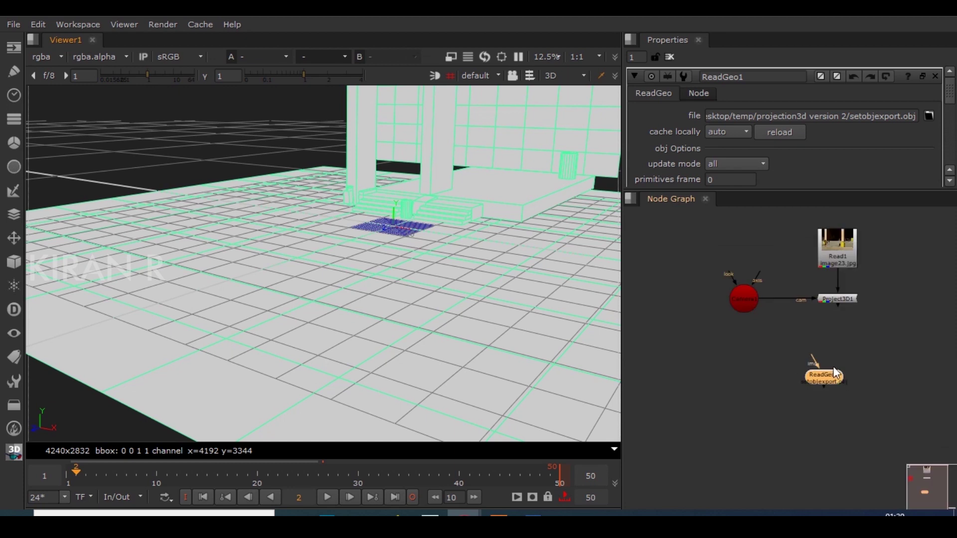
middle_drag(835, 384, 804, 391)
drag(783, 365, 806, 306)
drag(801, 384, 816, 343)
Step: Examine the photo projection on the set geometry in 3D and return the viewer to 2D
alt+middle_drag(335, 192, 578, 187)
ctrl+drag(476, 256, 376, 277)
alt+drag(586, 221, 400, 243)
scroll(357, 215, up, 4)
middle_drag(354, 207, 382, 337)
key(Tab)
Step: Add a ScanlineRender node below the ReadGeo1 node
click(828, 402)
key(Tab)
text(sc)
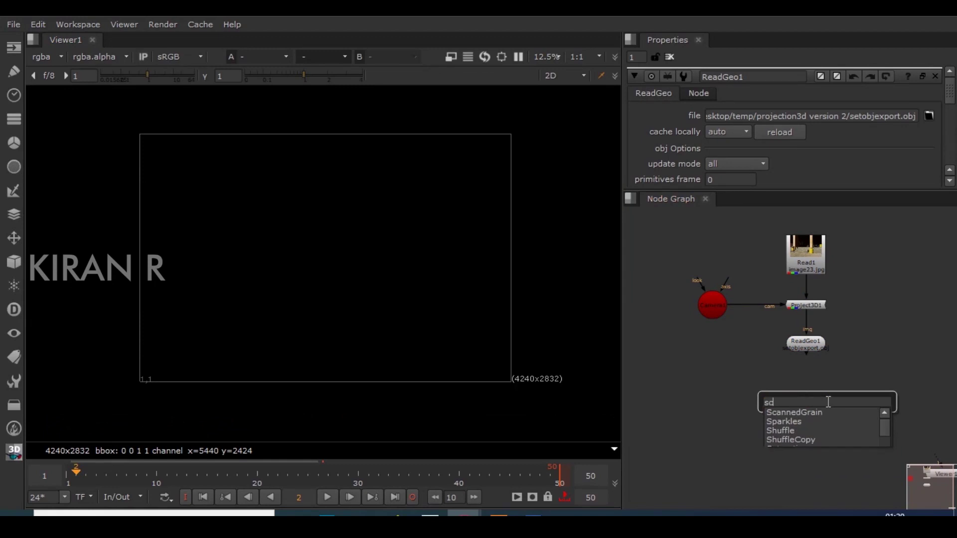
text(a)
key(Down)
key(Down)
key(Return)
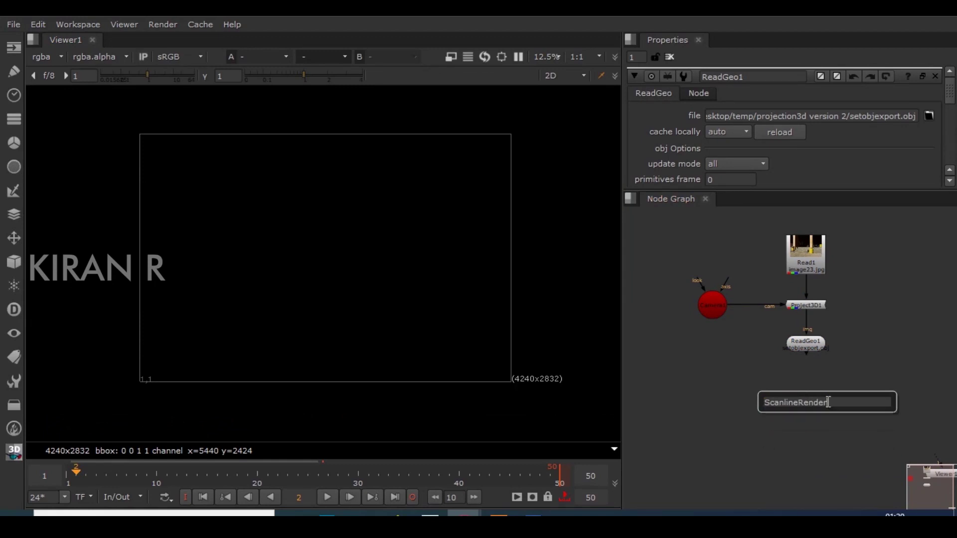
Step: Connect the ScanlineRender node's obj/scn input to ReadGeo1
scroll(825, 394, up, 4)
drag(819, 363, 789, 244)
mouse_move(843, 417)
mouse_down()
mouse_move(735, 439)
mouse_move(832, 433)
mouse_up()
drag(788, 299, 813, 401)
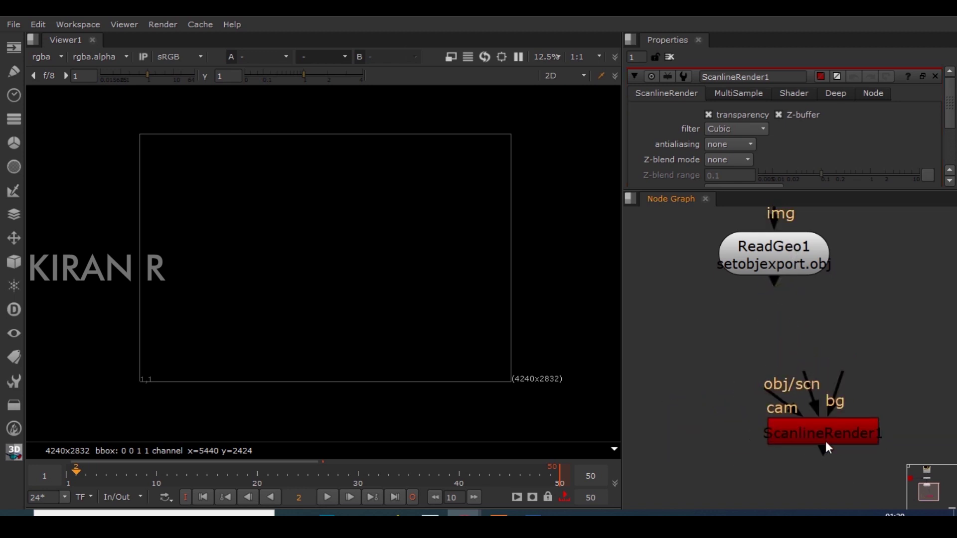
drag(810, 390, 785, 250)
Step: Align ScanlineRender1 under ReadGeo1, connect Viewer1 to it and place the viewer node directly below
scroll(783, 249, down, 5)
scroll(798, 324, up, 2)
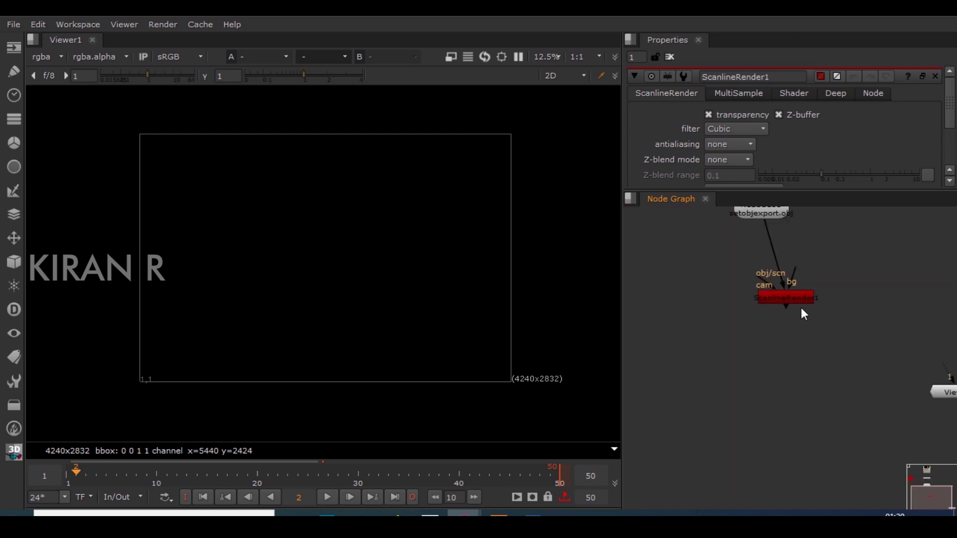
drag(800, 305, 771, 306)
drag(940, 374, 764, 301)
drag(945, 393, 758, 399)
Step: Examine the ScanlineRender1 output in 2D and the camera with the projected set geometry in 3D at frame 1
scroll(773, 318, down, 4)
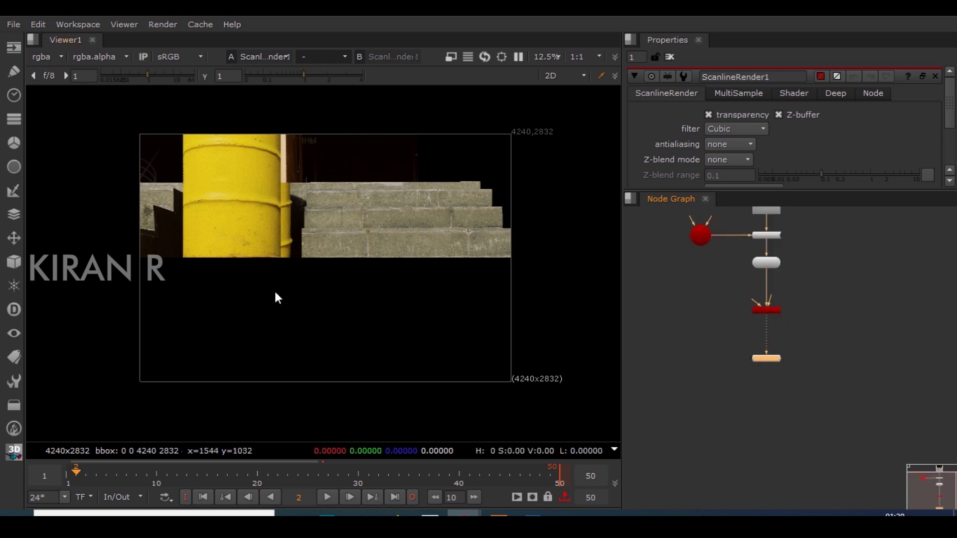
scroll(274, 289, up, 2)
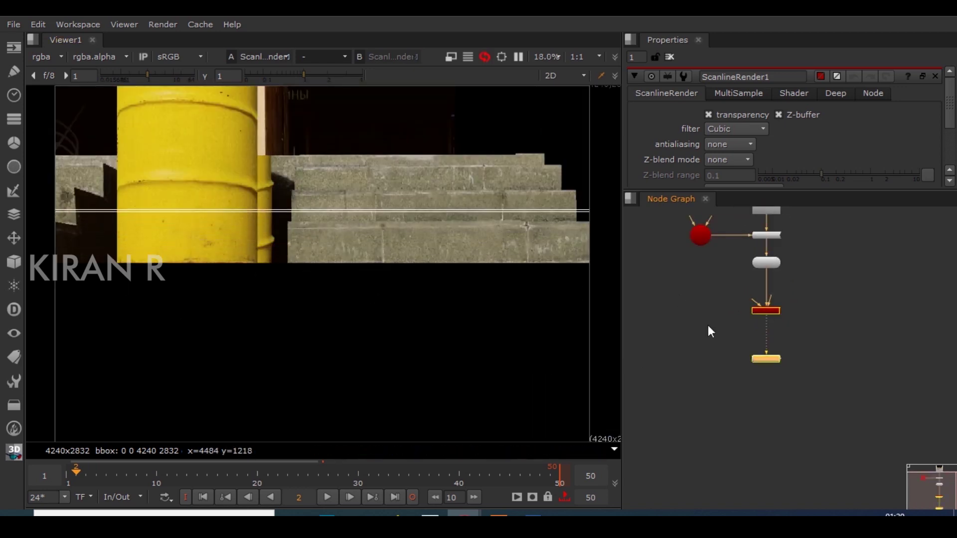
click(813, 323)
middle_drag(807, 275, 808, 388)
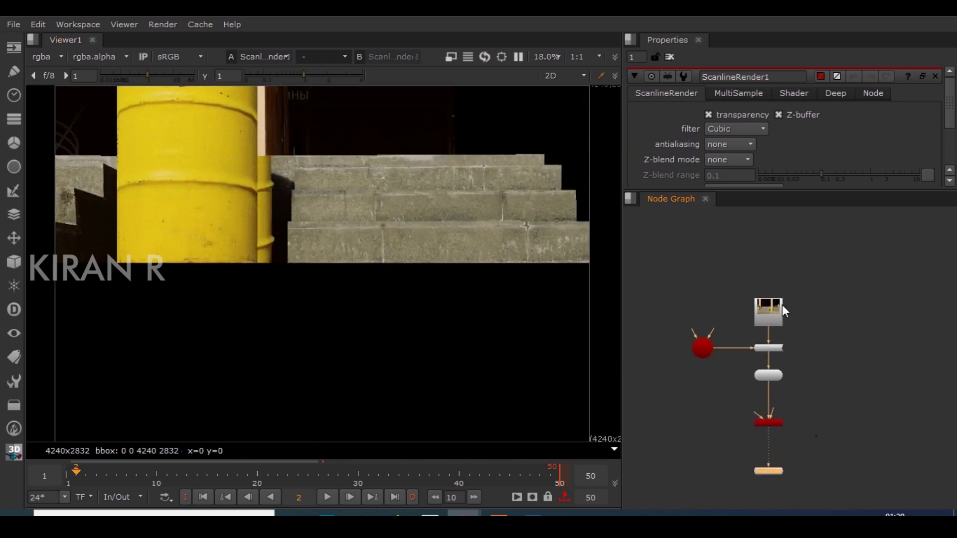
scroll(758, 436, up, 3)
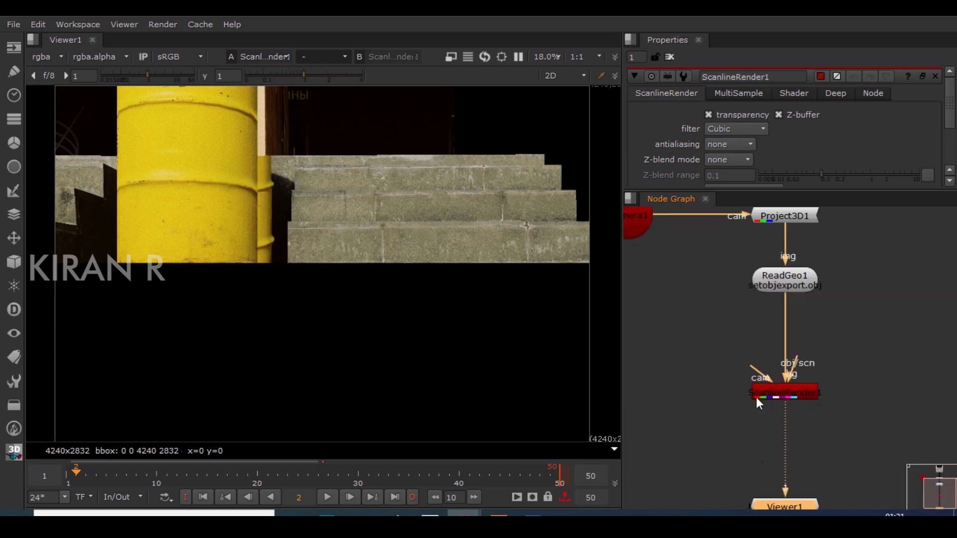
click(583, 75)
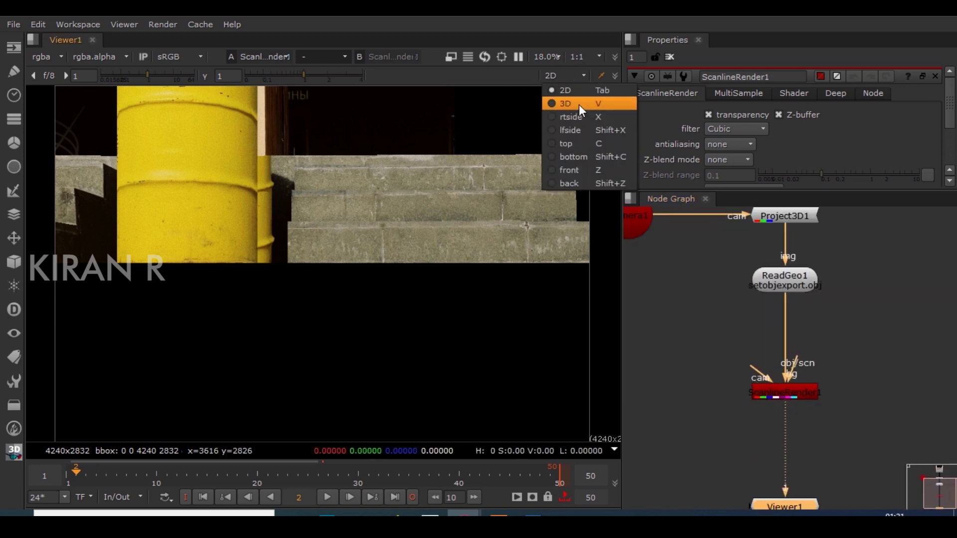
click(579, 103)
ctrl+drag(234, 379, 368, 304)
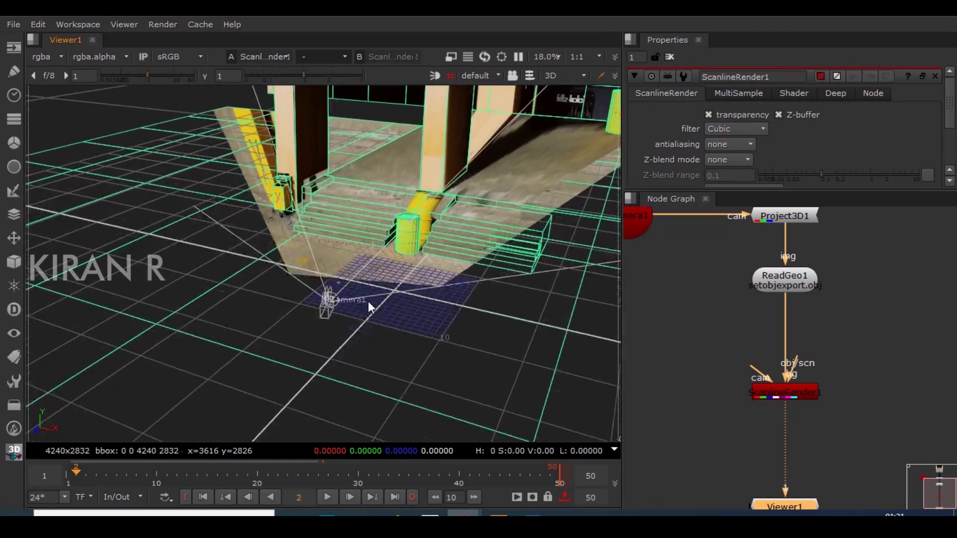
key(Left)
scroll(340, 357, up, 1)
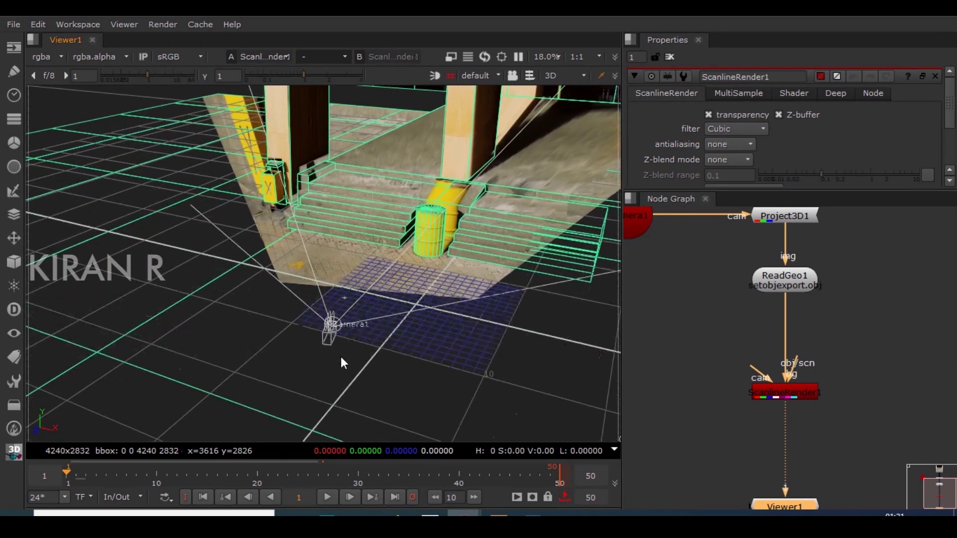
ctrl+drag(350, 363, 378, 331)
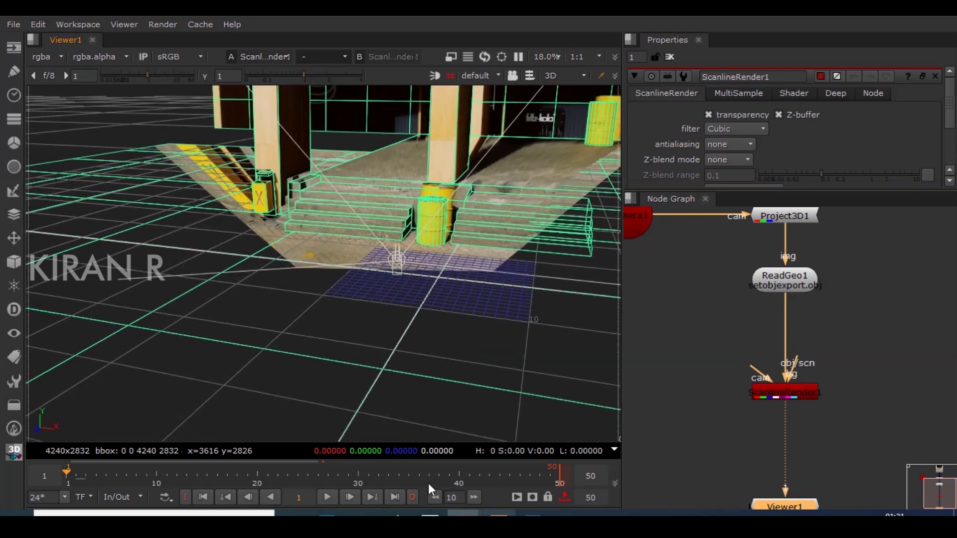
Step: Paste a copy of the projection camera beside ScanlineRender1, connect it to the cam input, and open the copy's properties
middle_drag(779, 368, 872, 393)
scroll(782, 325, down, 3)
scroll(781, 325, up, 3)
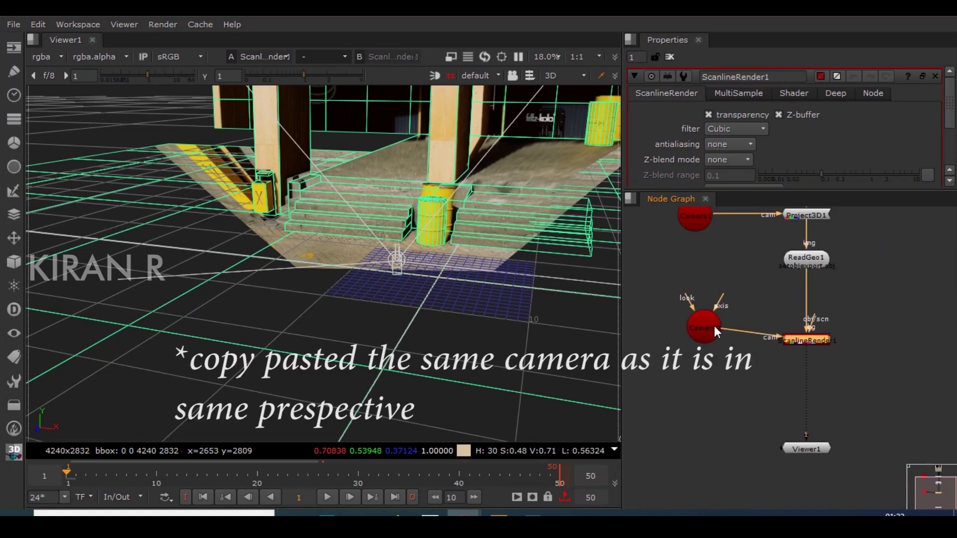
double_click(714, 329)
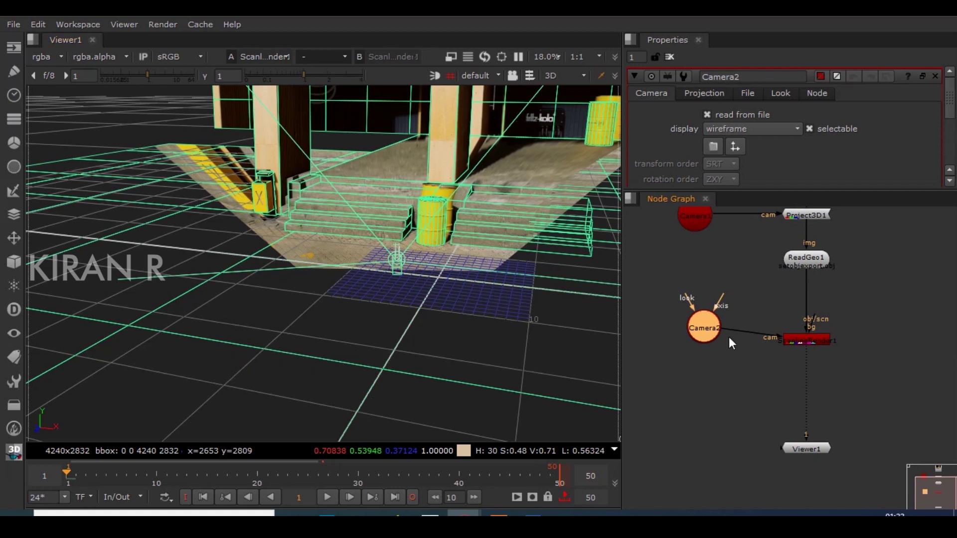
drag(704, 323, 706, 328)
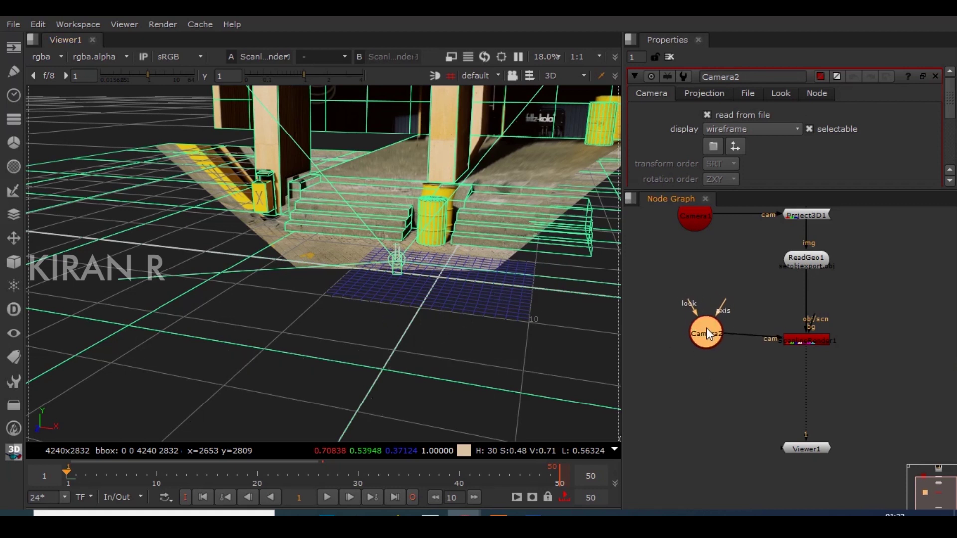
Step: Examine the two camera nodes in the graph and their overlapping placement in the 3D scene
scroll(707, 328, up, 1)
middle_drag(706, 333, 707, 363)
scroll(726, 315, down, 3)
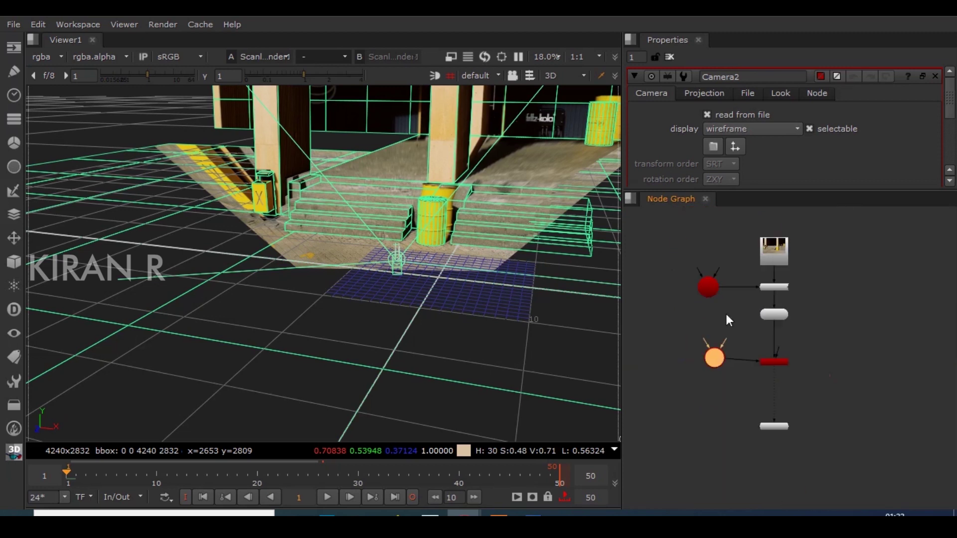
scroll(726, 315, up, 2)
click(817, 275)
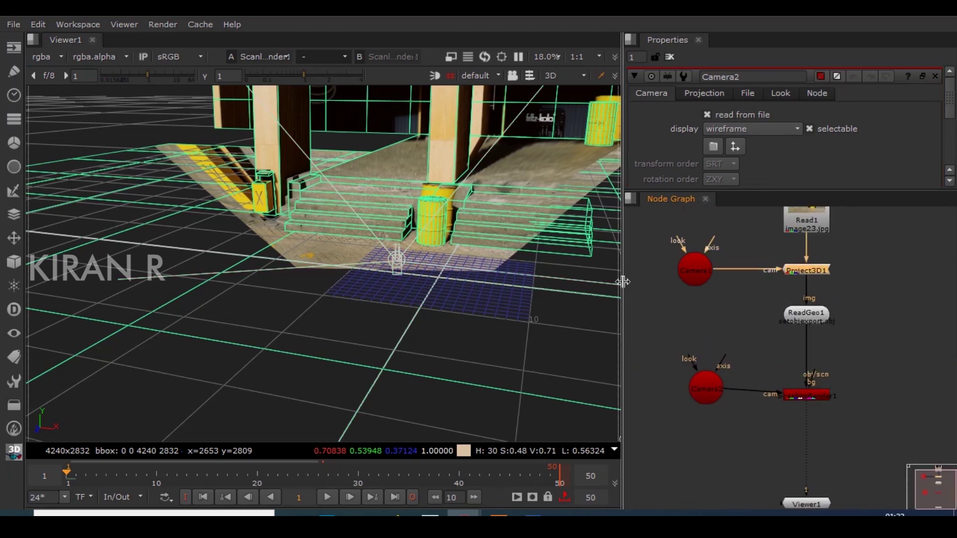
alt+right_drag(427, 334, 288, 319)
scroll(317, 333, up, 3)
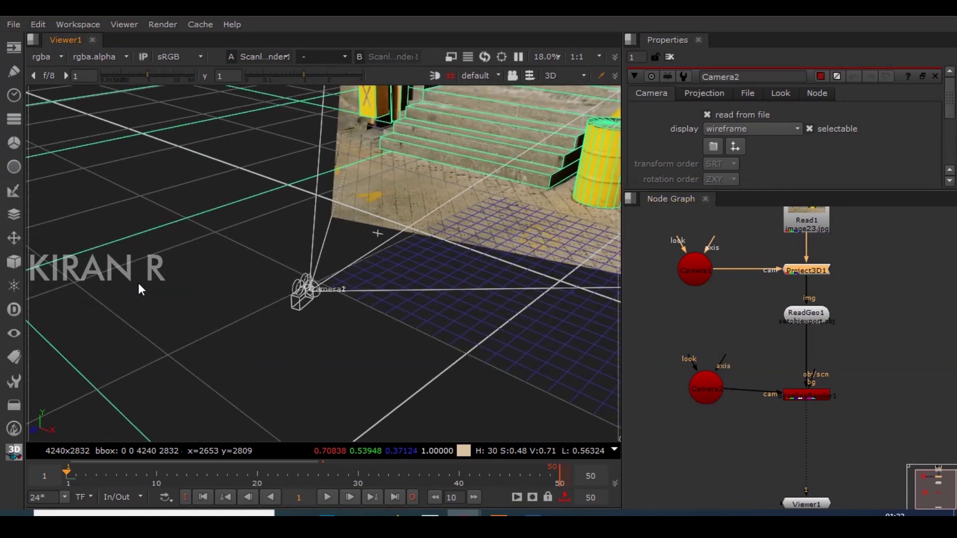
alt+right_drag(224, 374, 333, 279)
scroll(331, 274, up, 2)
click(706, 388)
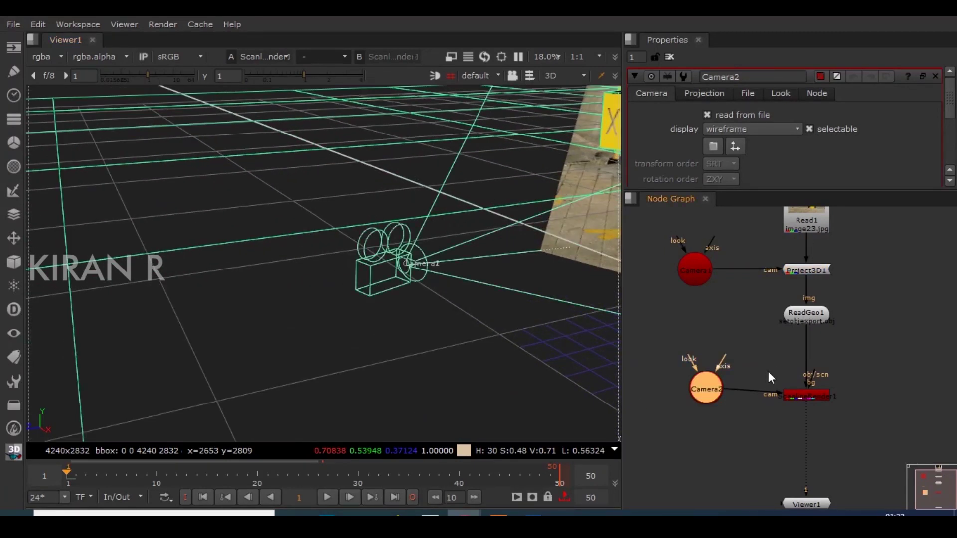
click(768, 335)
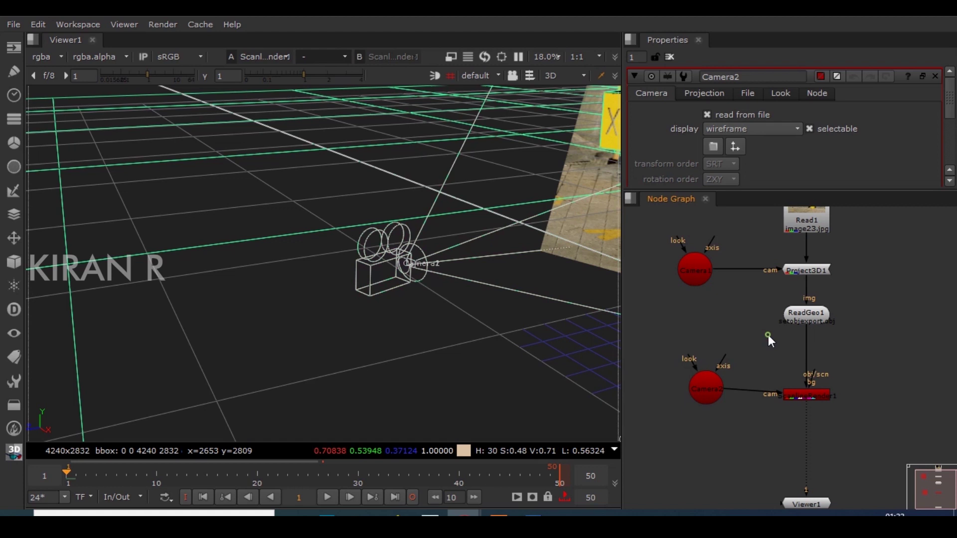
Step: Turn off reading from file for Camera2 and set keyframes on its translate and rotate values at frame 1
double_click(712, 392)
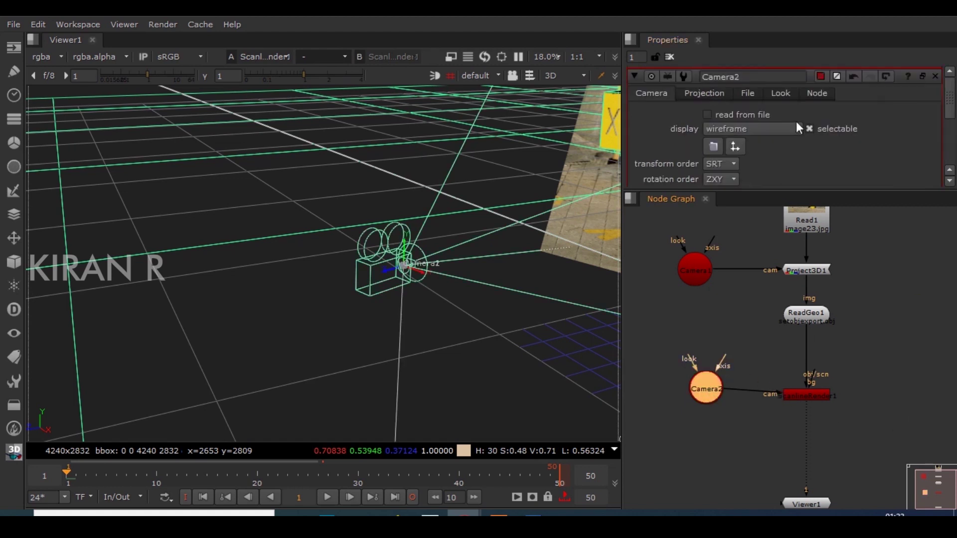
scroll(883, 169, down, 4)
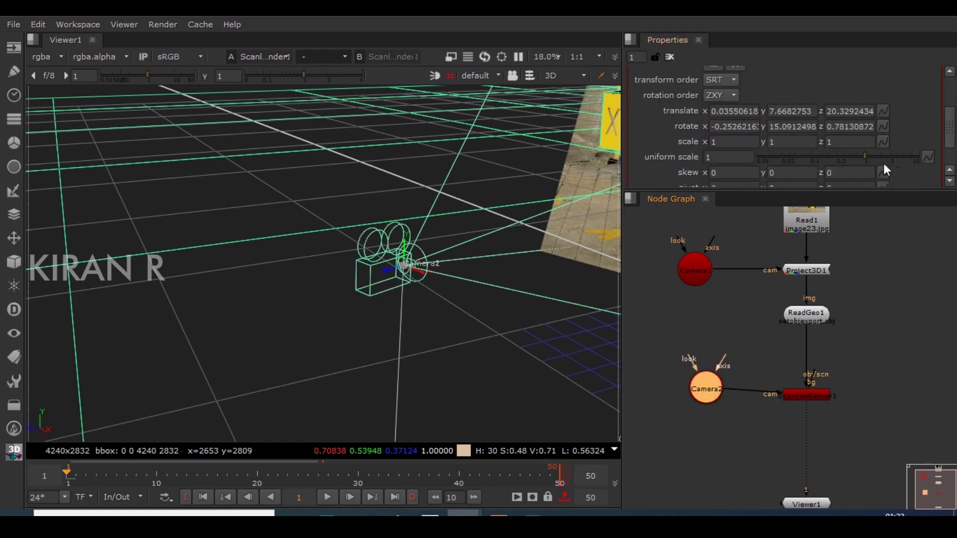
right_click(886, 111)
click(902, 121)
right_click(887, 122)
click(893, 129)
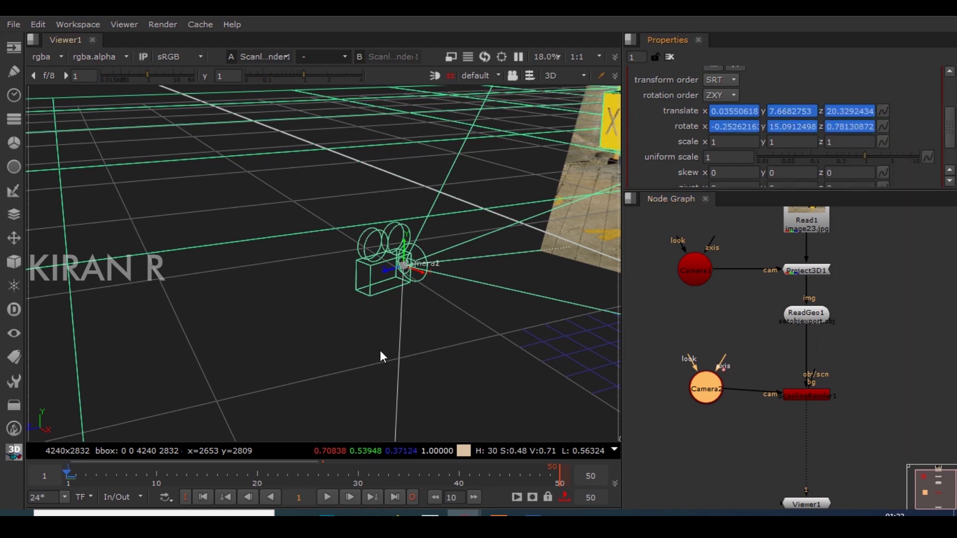
Step: Move Camera2 forward at frame 50 to a translate z of about 19.41, and return to the first frame
click(396, 497)
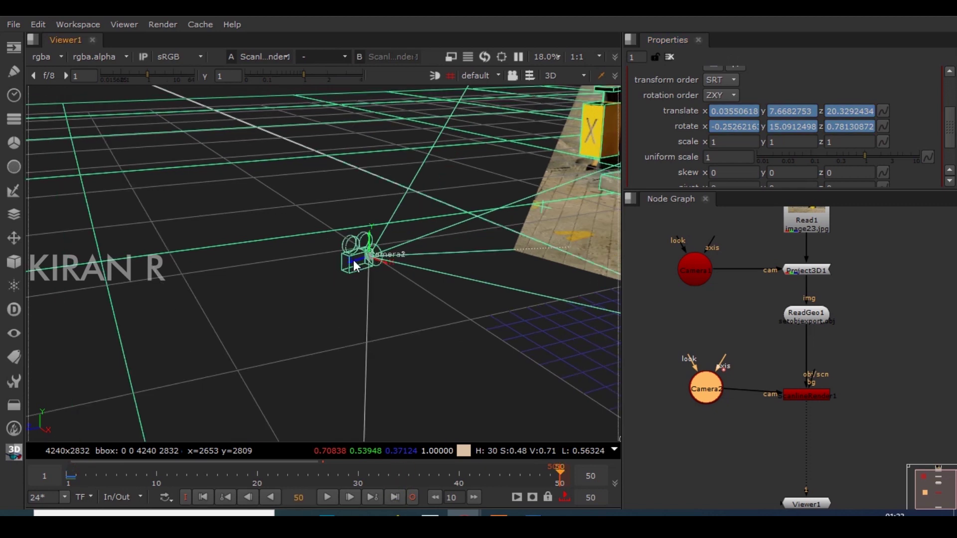
drag(354, 260, 428, 252)
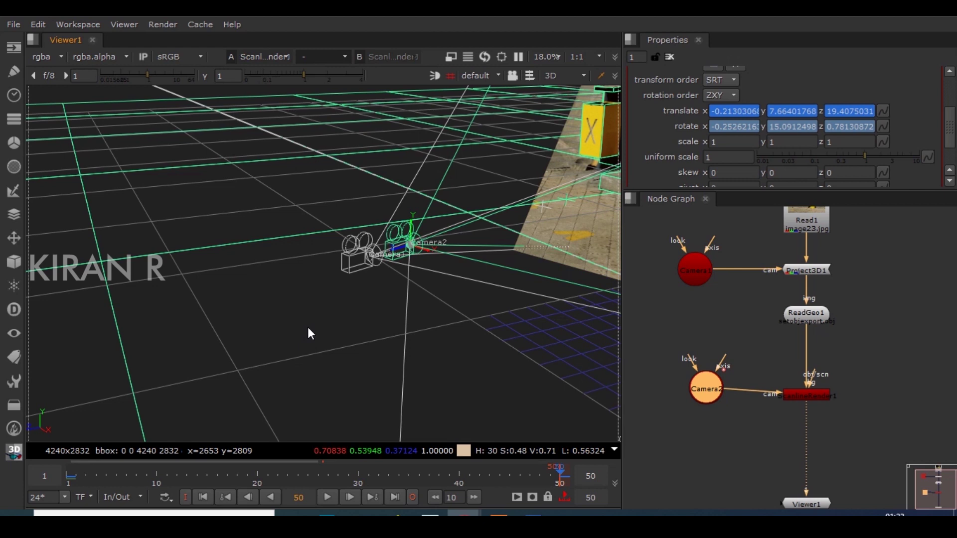
click(225, 497)
Step: Play back the rendered camera move in 2D, align Camera2 level with ScanlineRender1, and return to frame 1
click(563, 76)
click(568, 88)
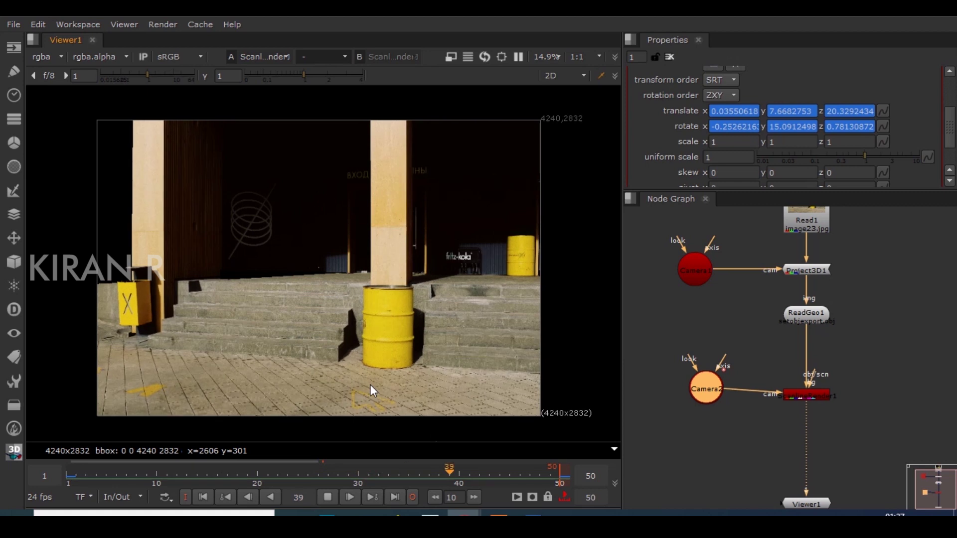
drag(709, 388, 709, 395)
click(328, 502)
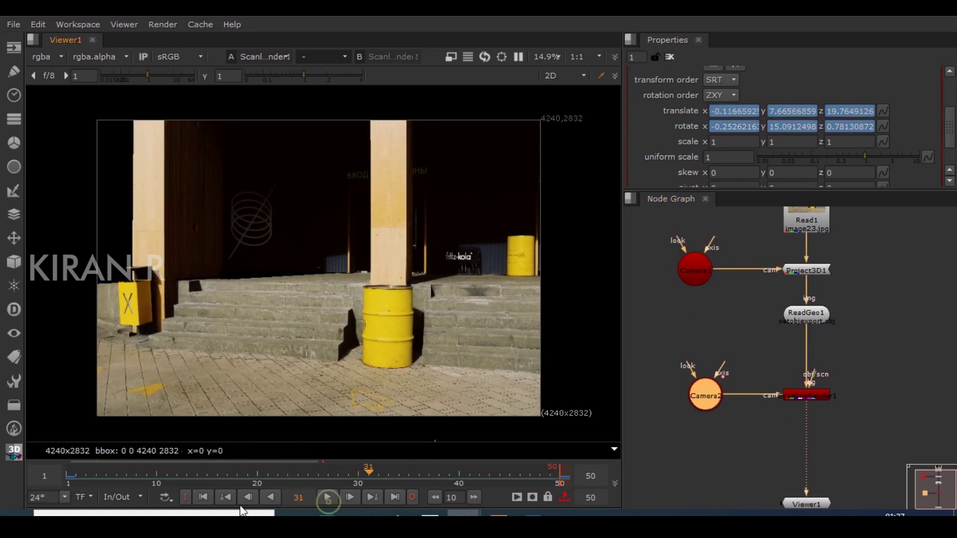
click(204, 497)
Step: Examine in 3D how the photo projection falls on the steps, pillars and floor behind the yellow barrel
click(559, 77)
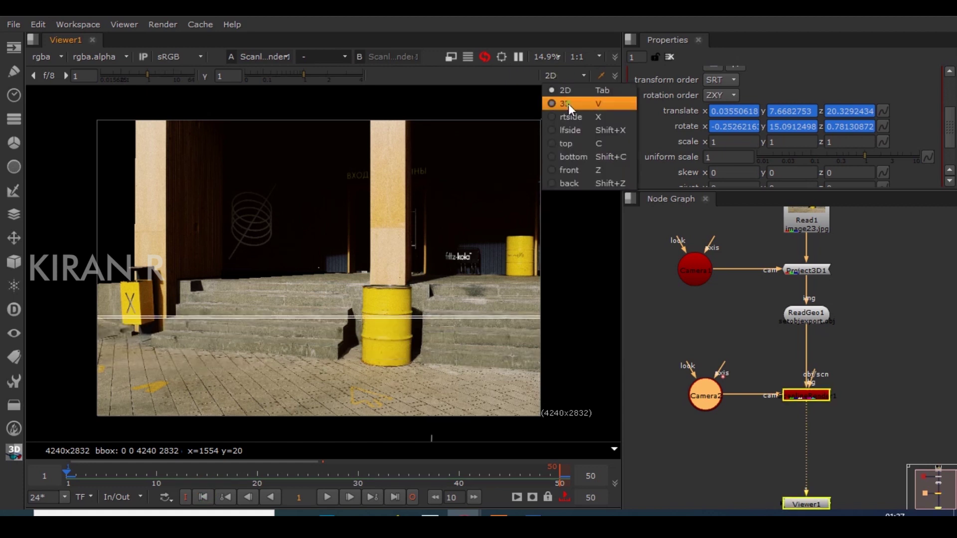
click(568, 104)
ctrl+drag(573, 209, 397, 313)
alt+drag(464, 298, 305, 312)
scroll(411, 261, up, 3)
ctrl+drag(451, 301, 336, 338)
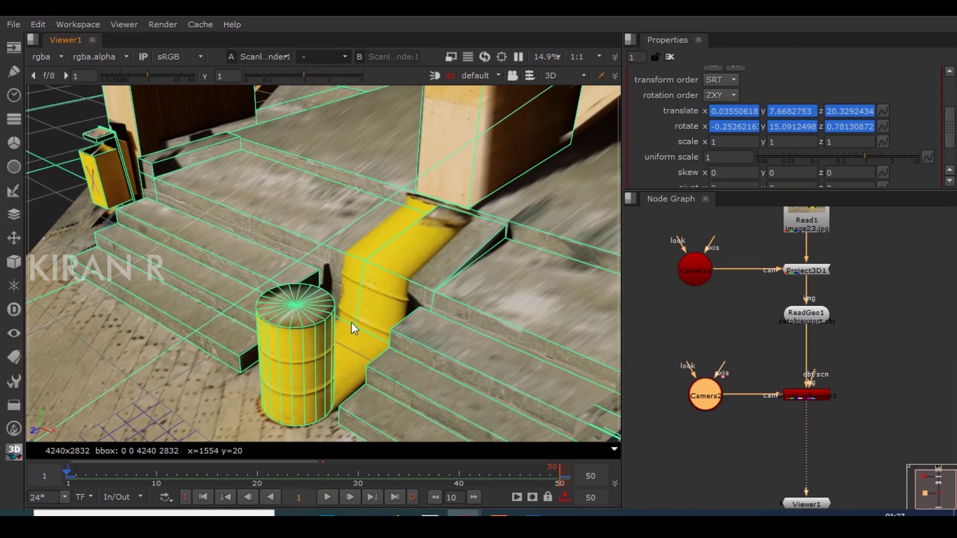
ctrl+drag(350, 323, 335, 339)
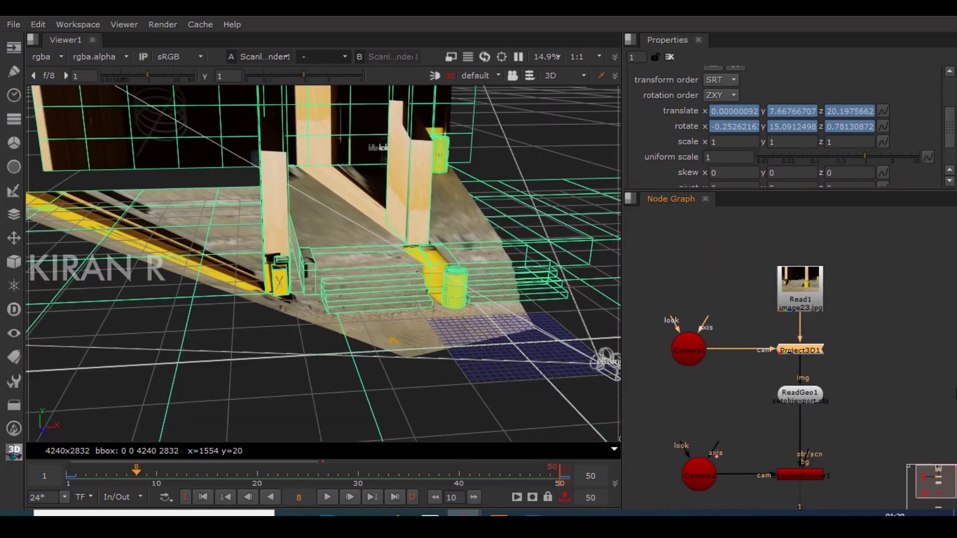